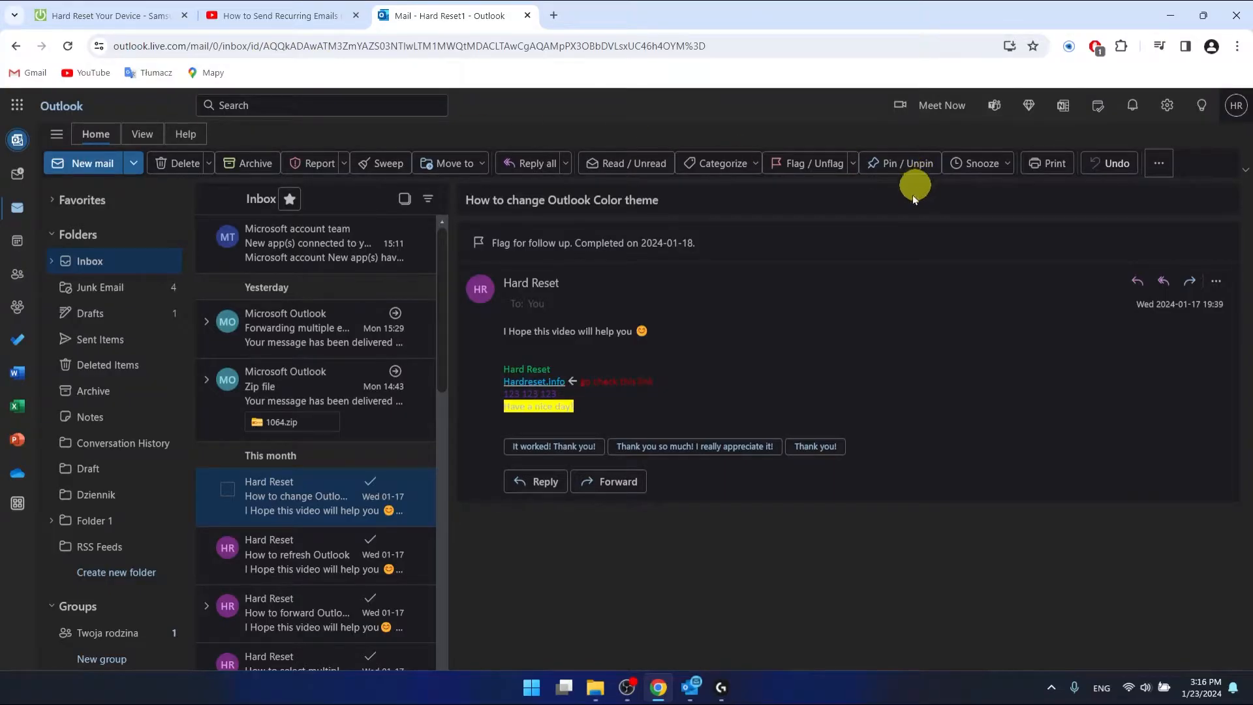
- Launch Power Automate from the All apps list in Outlook on the web's app launcher
click(692, 689)
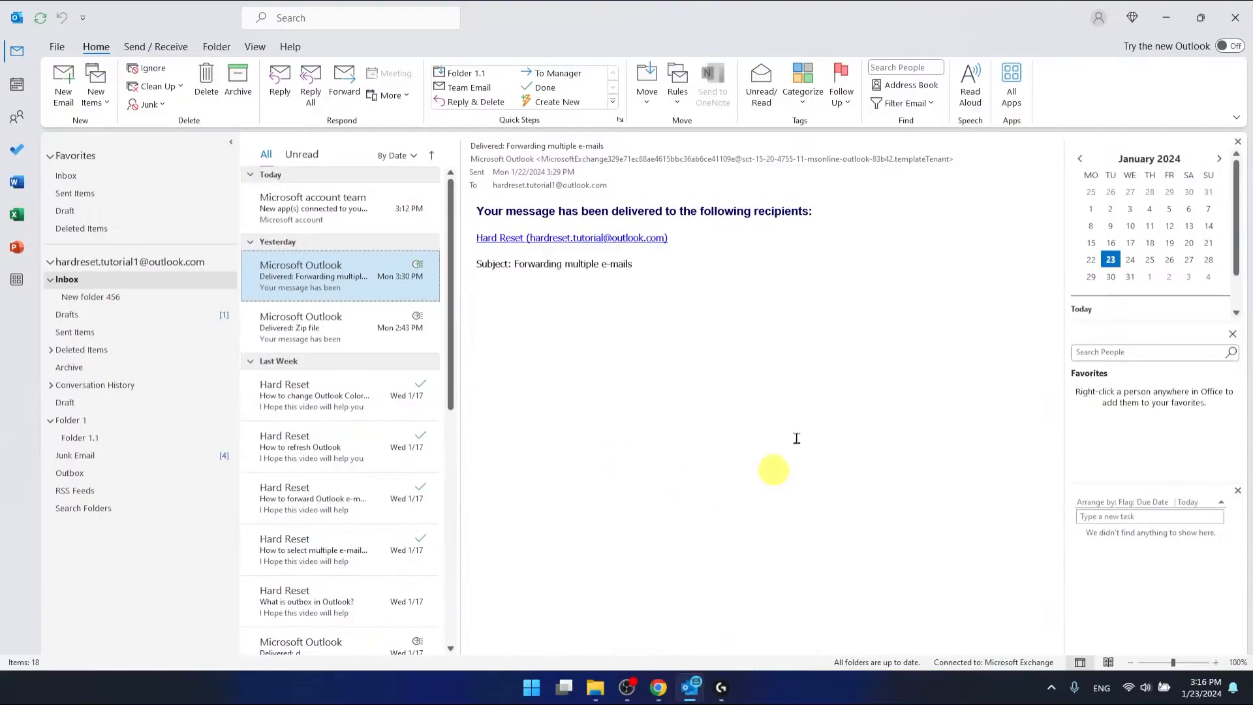
click(1168, 17)
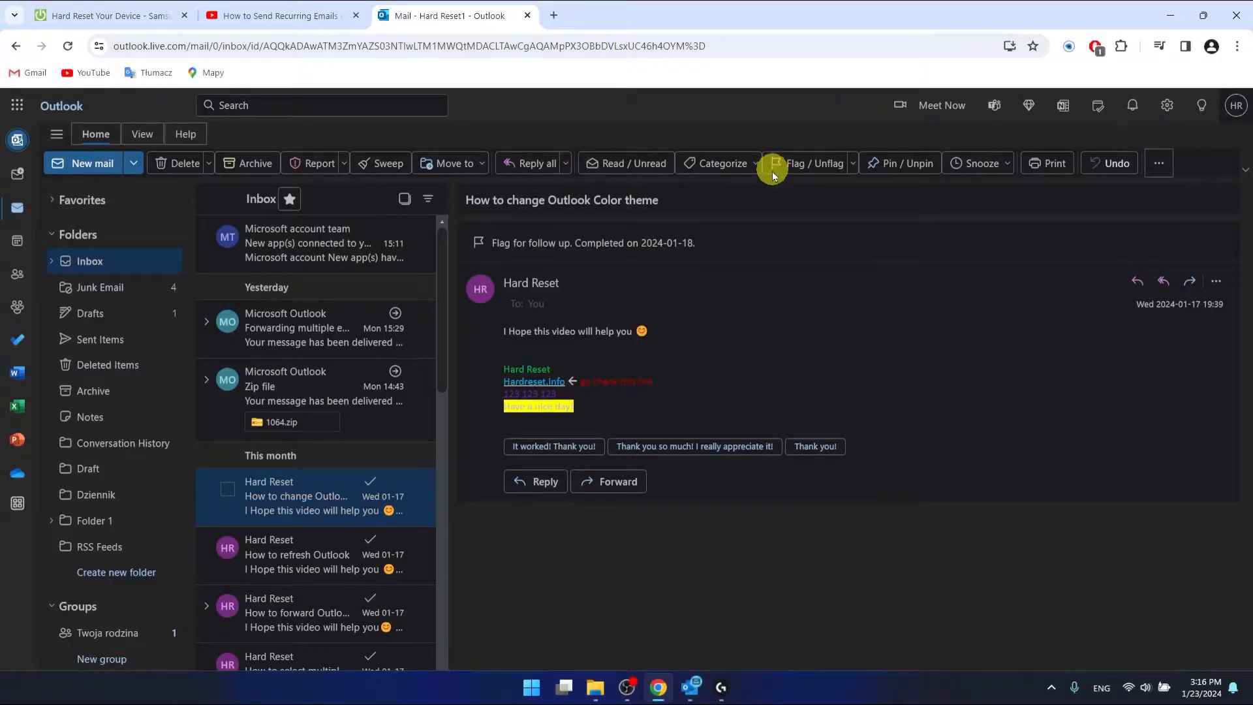
click(20, 107)
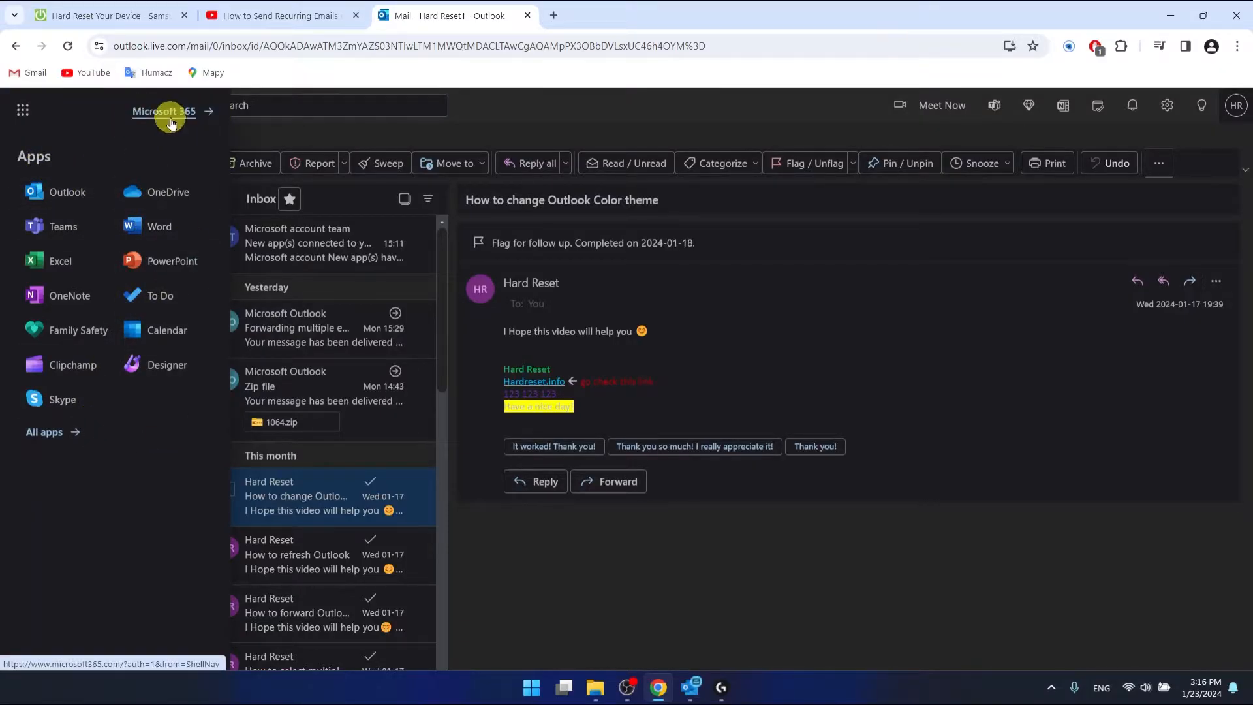
click(62, 435)
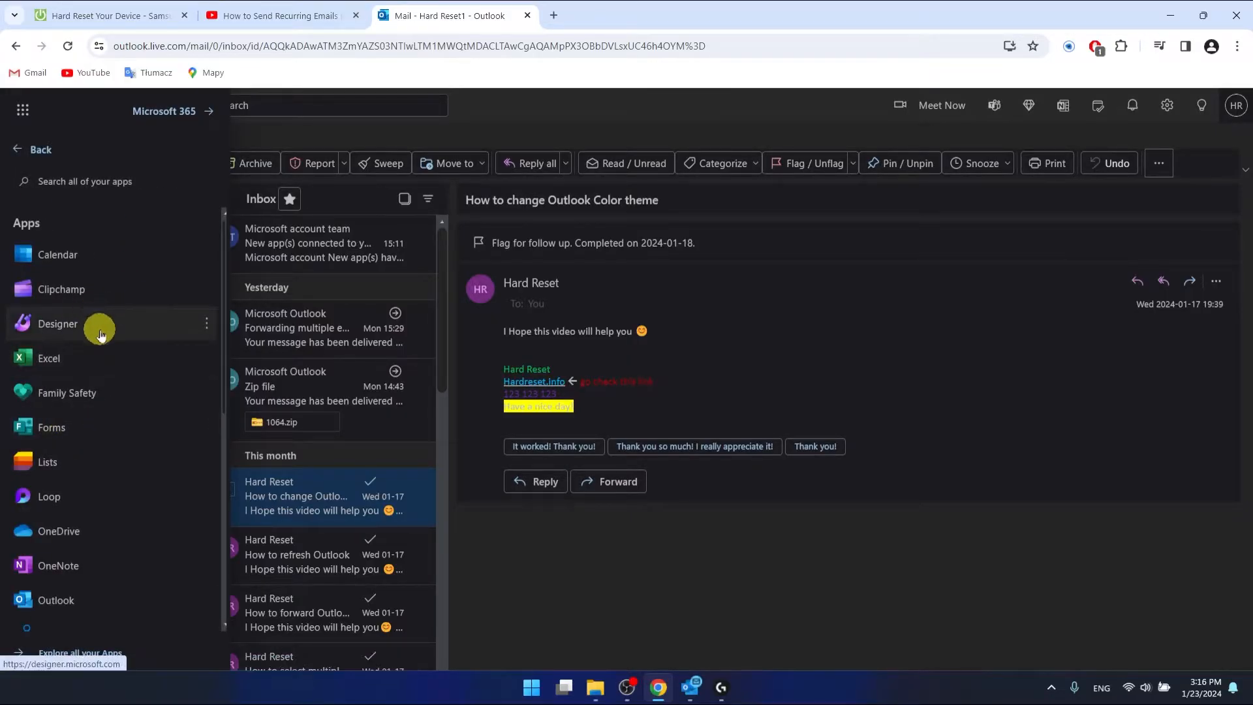
scroll(101, 334, down, 5)
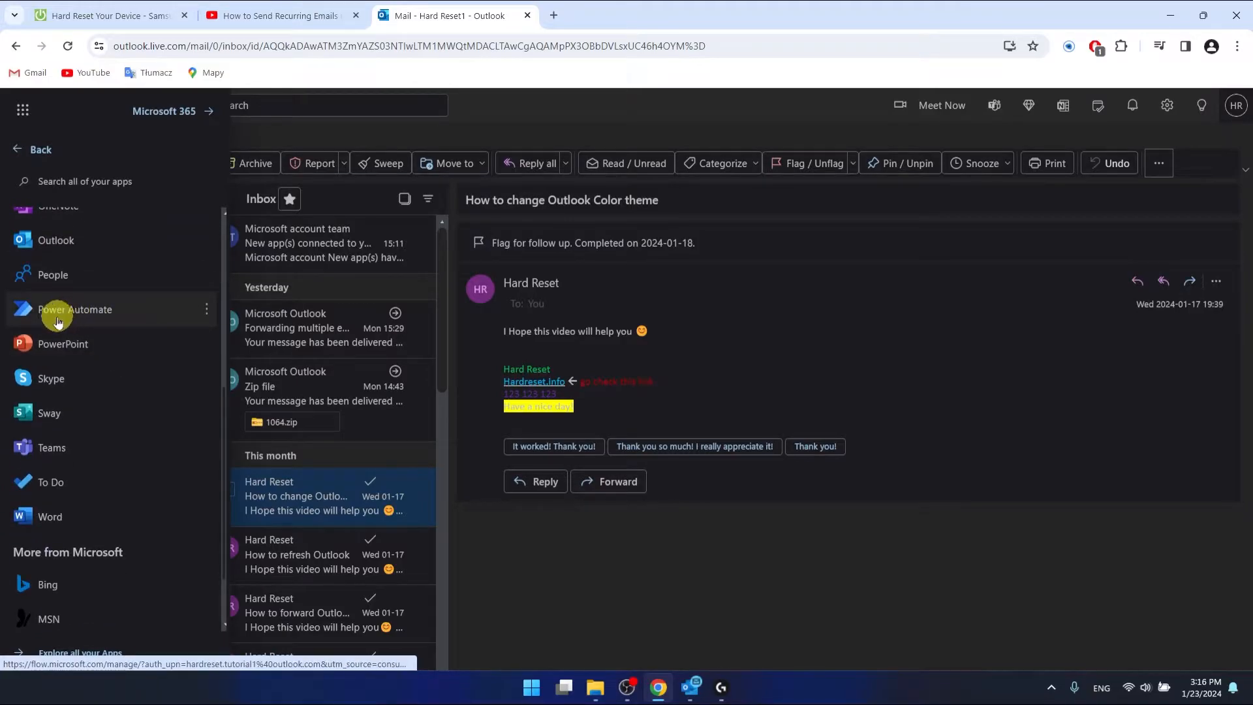
click(102, 314)
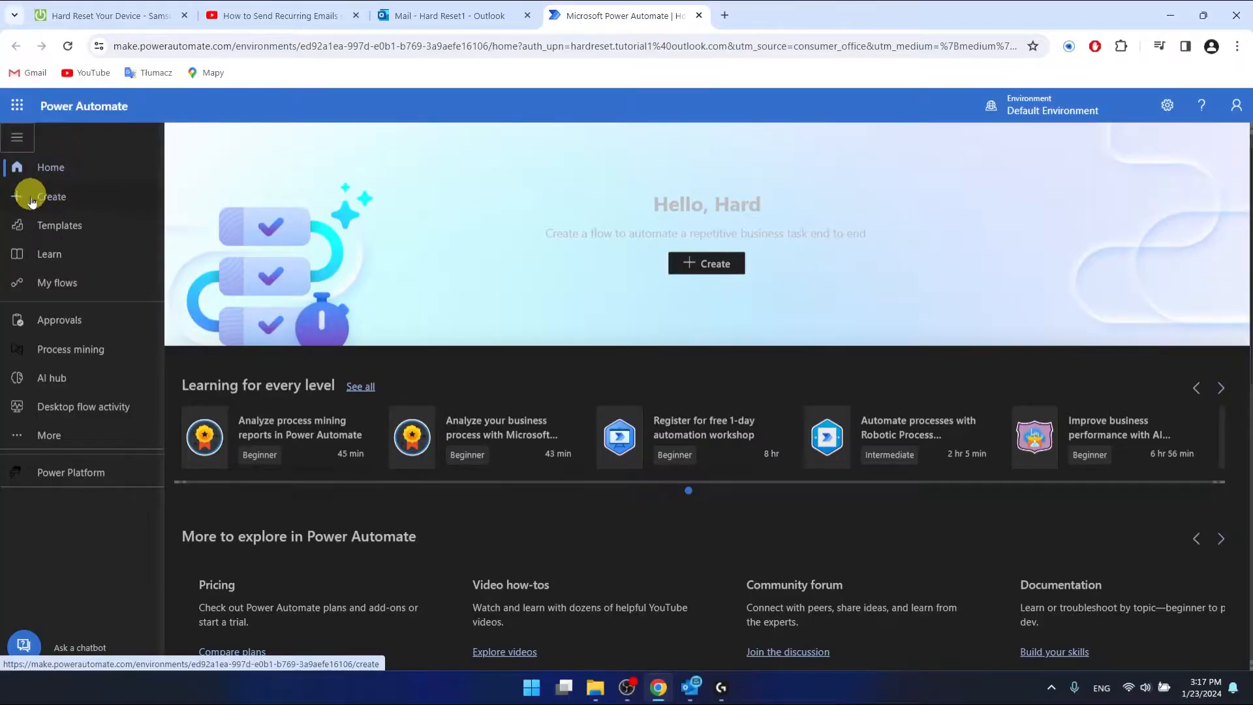
- Go to the Create page and choose the Scheduled cloud flow card
click(20, 138)
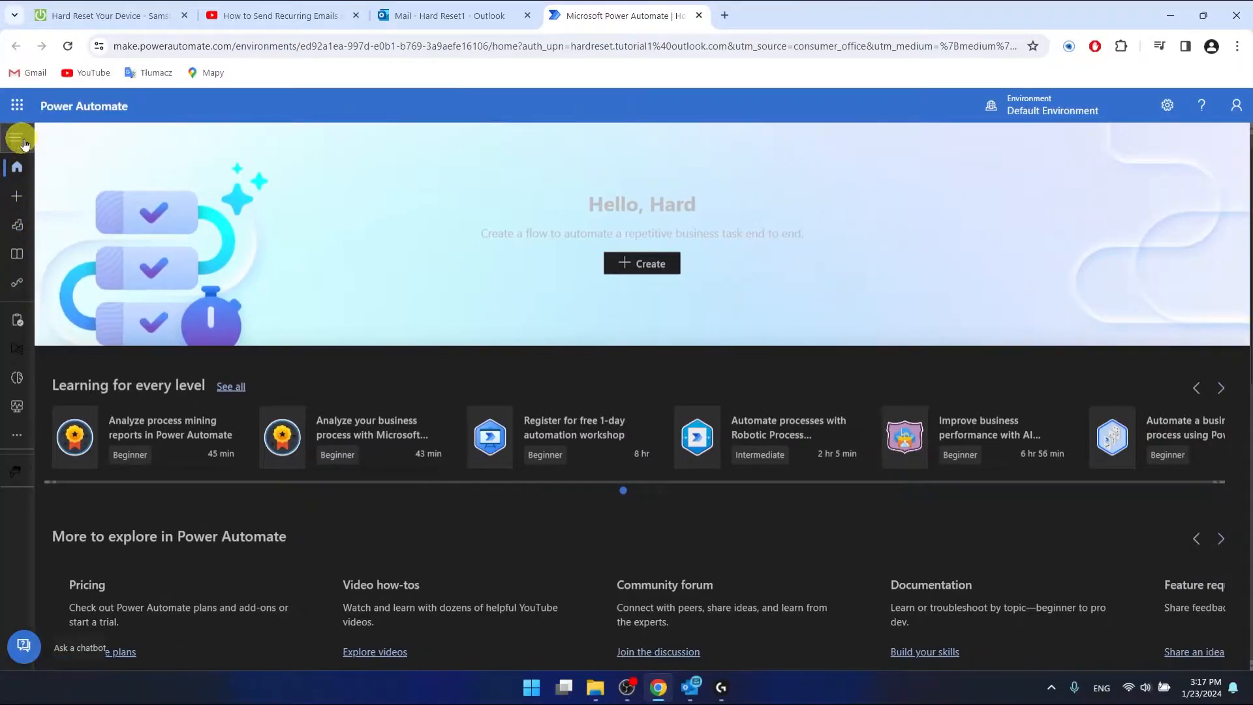
click(18, 139)
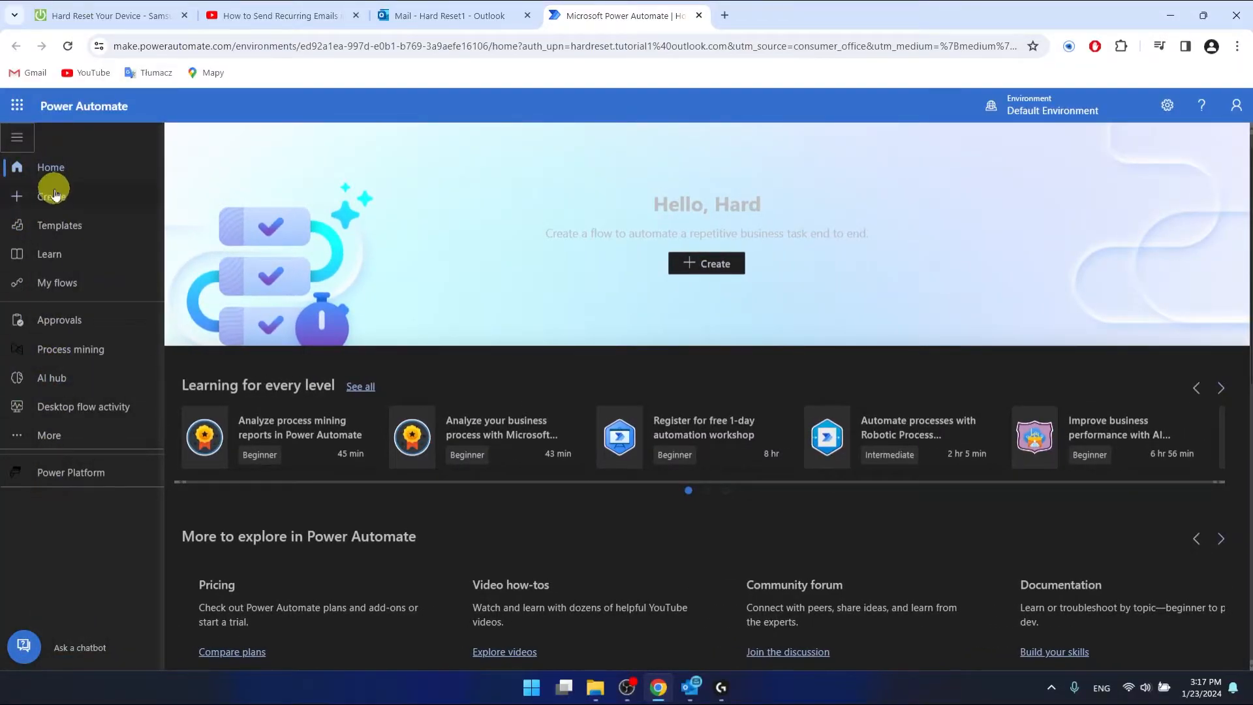
click(40, 201)
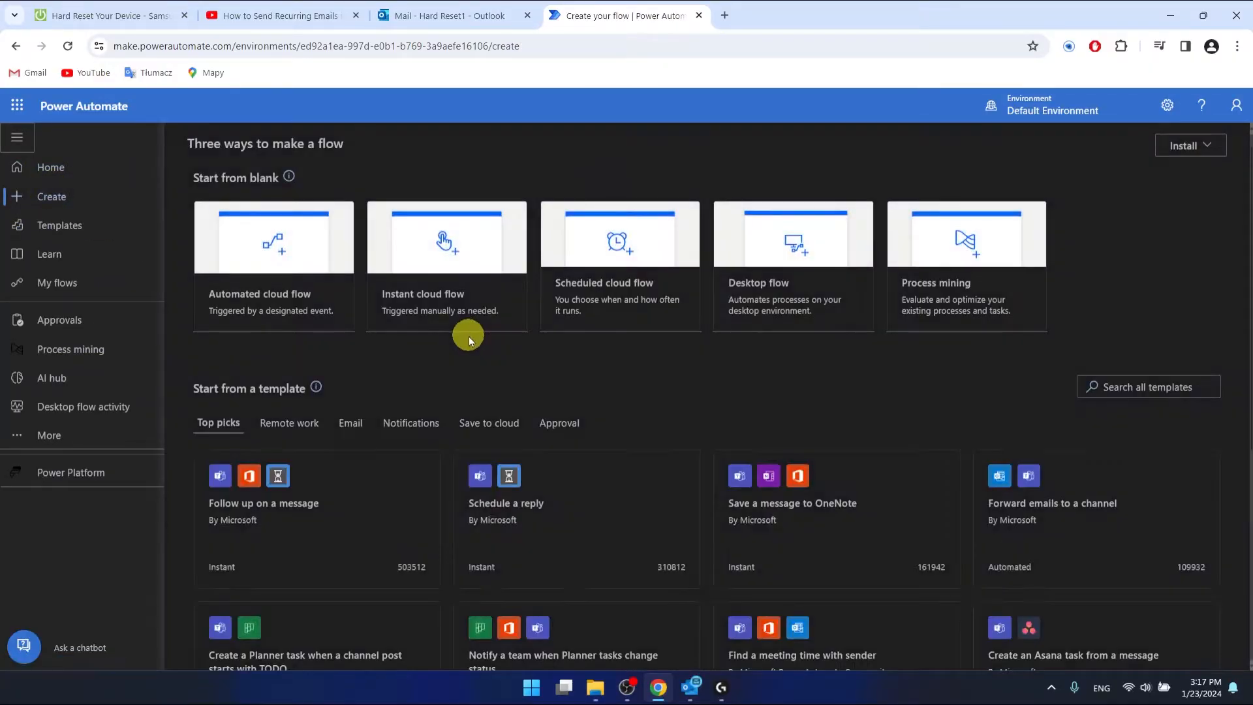
click(617, 285)
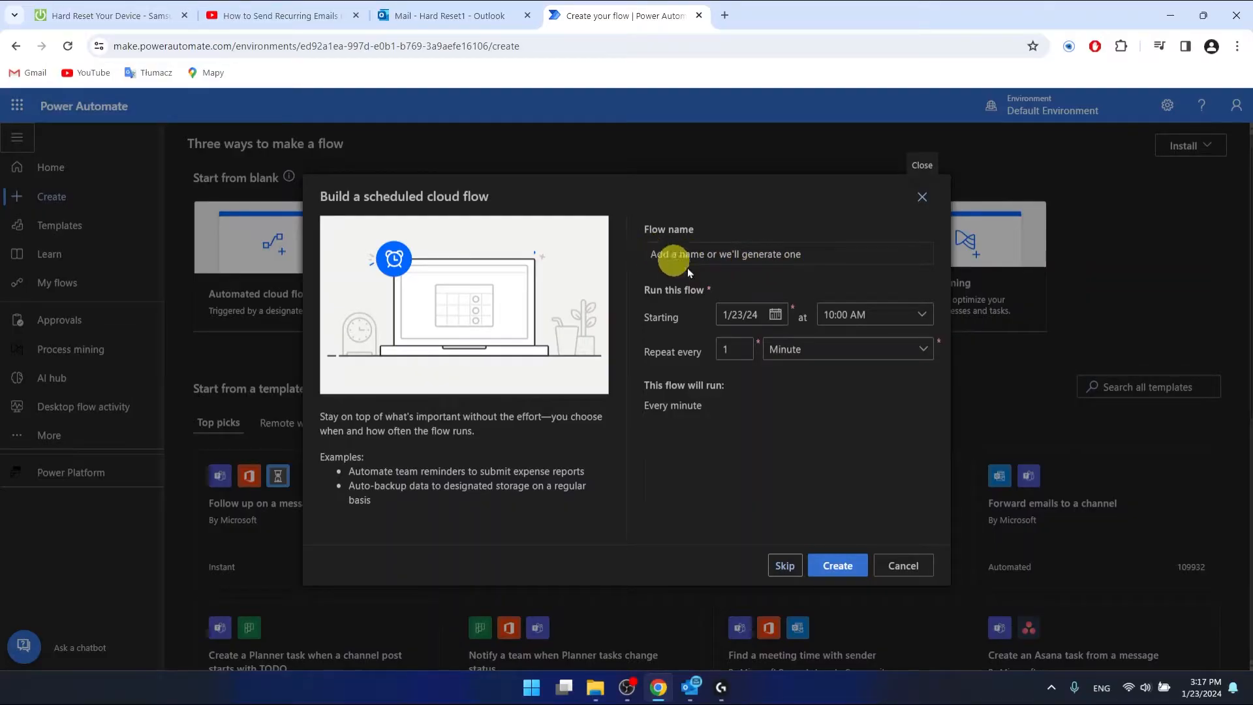
- Enter 'Have a nice week!' as the flow name
click(761, 261)
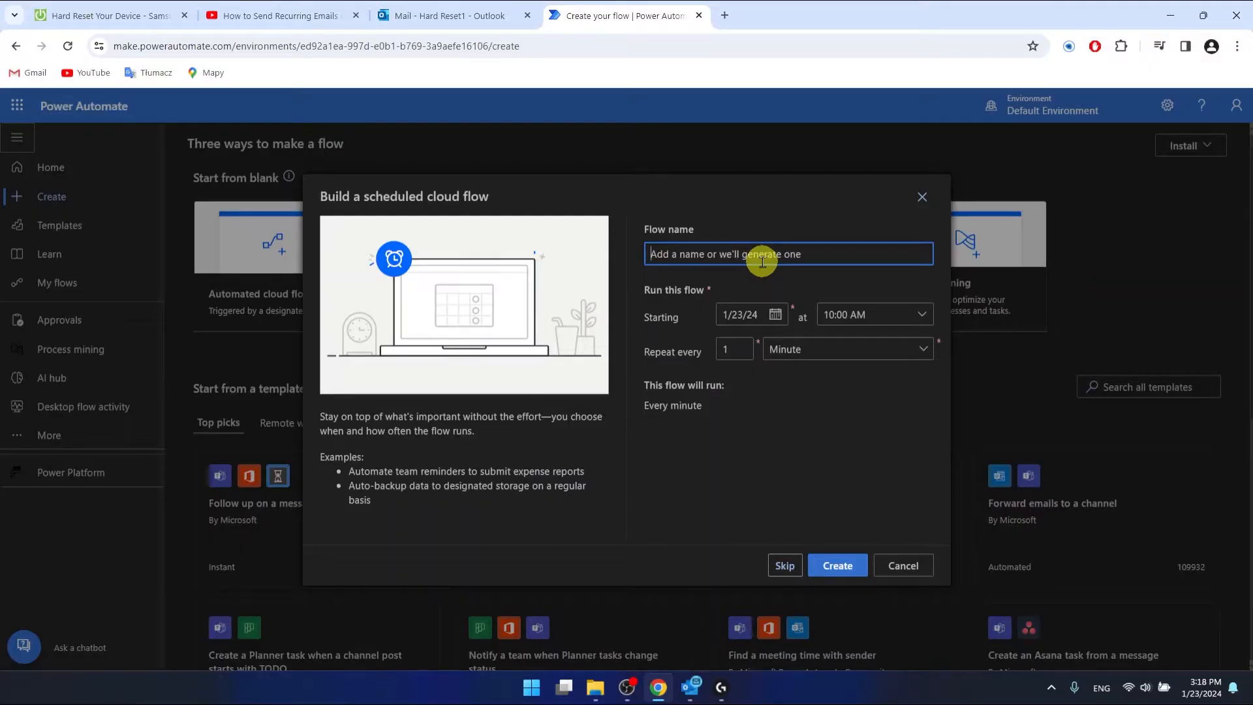
text(Have a nice week!)
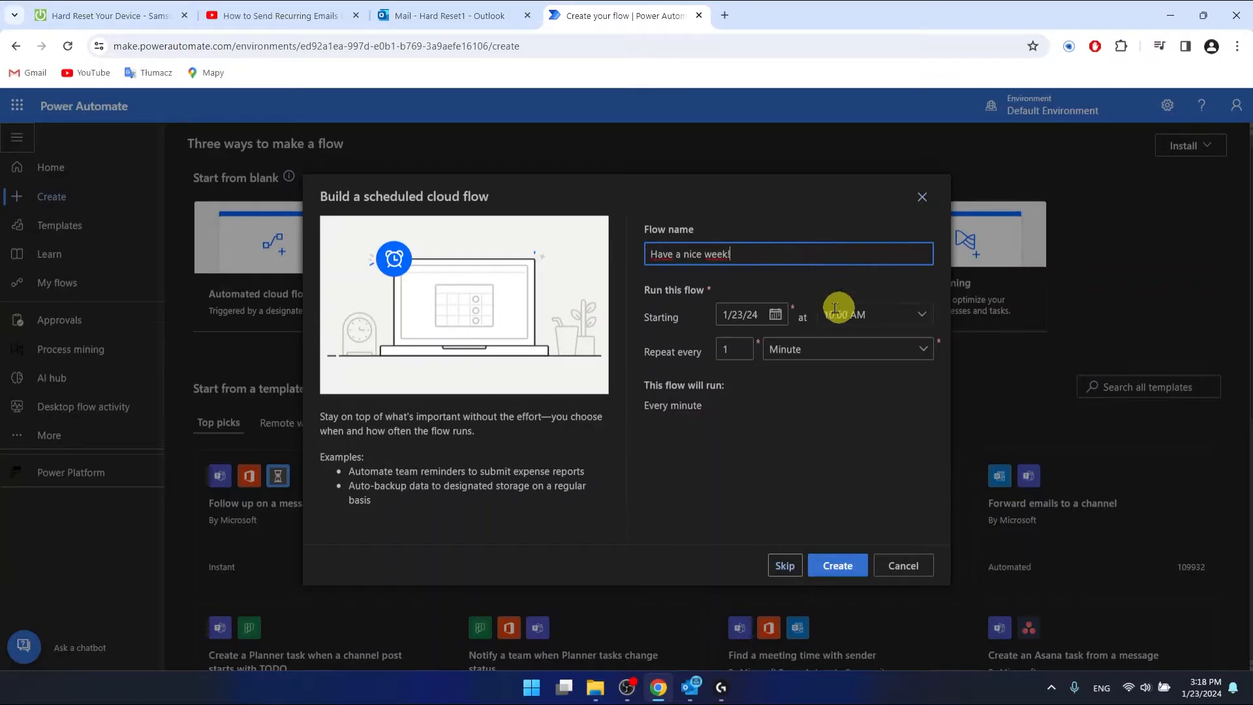
click(716, 292)
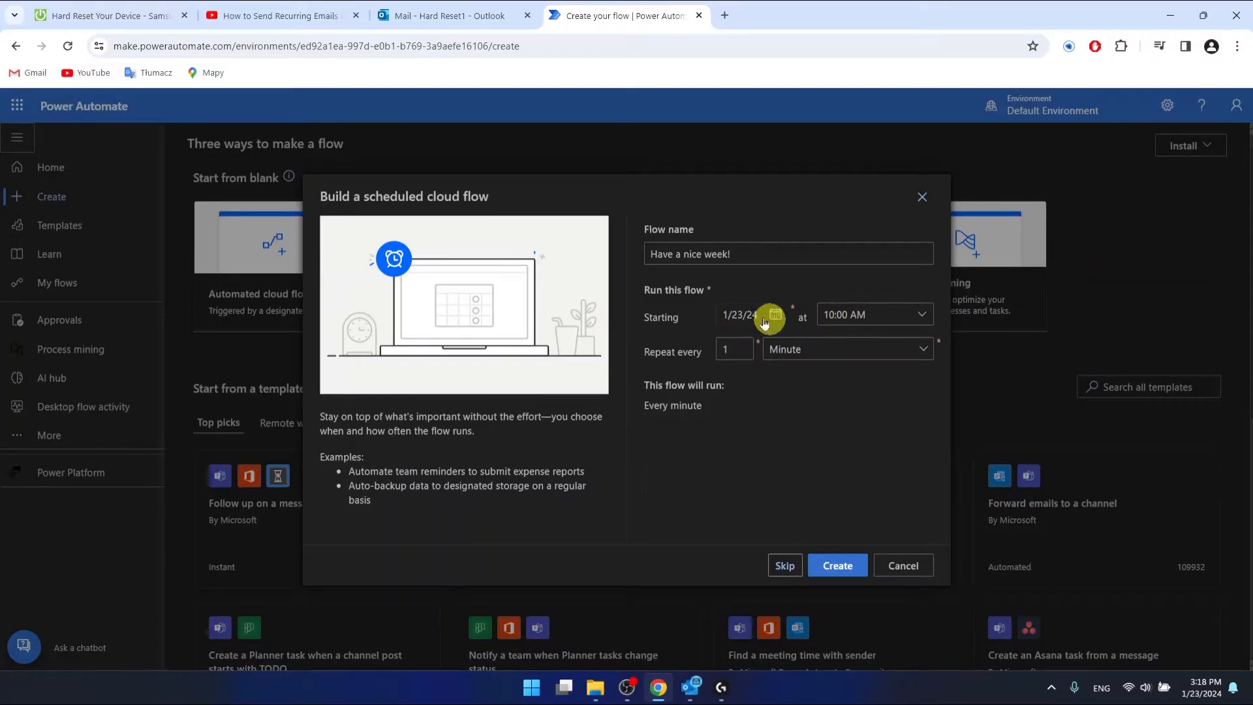
- Change the flow's start time from 10:00 AM to 09:00 AM on 1/23/24
click(896, 322)
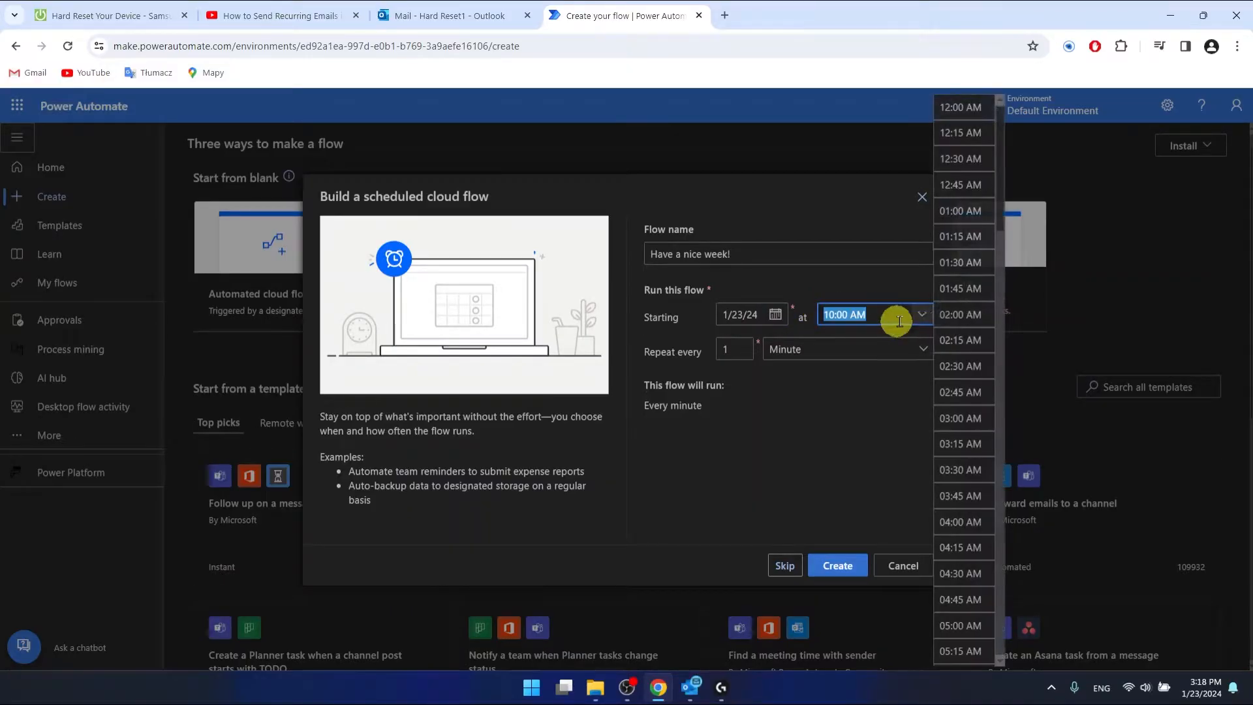
scroll(966, 354, down, 5)
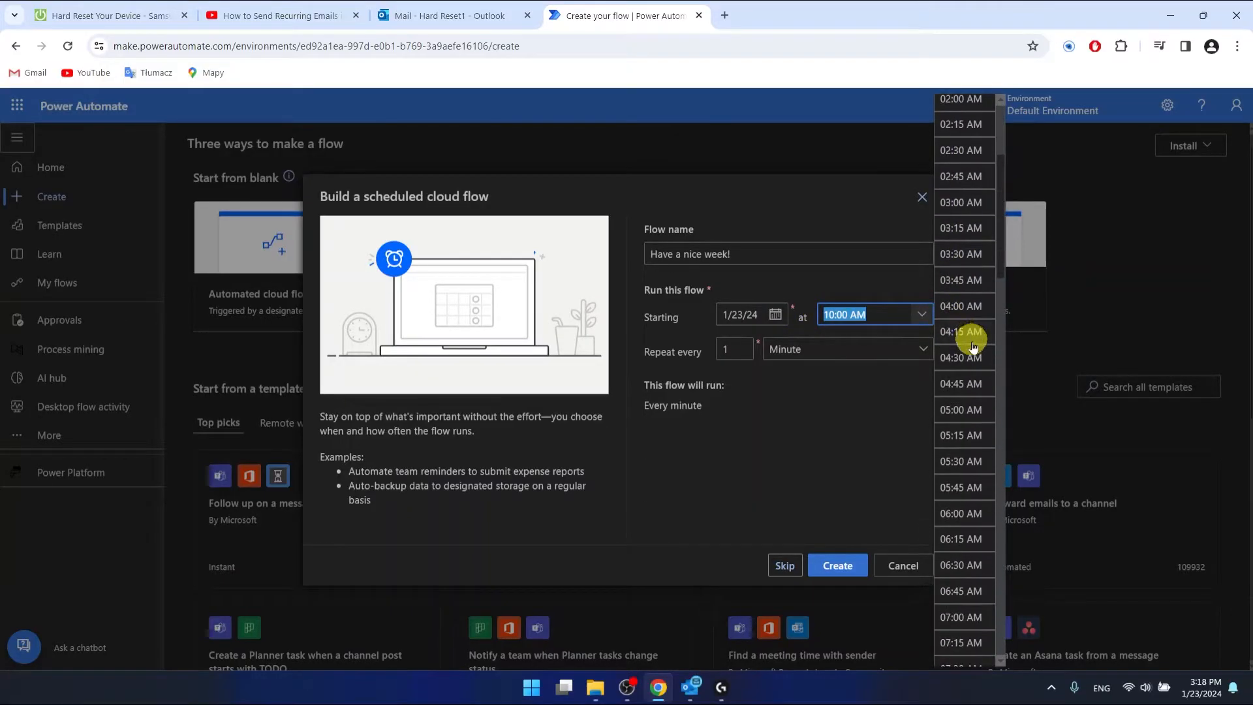
scroll(962, 369, down, 3)
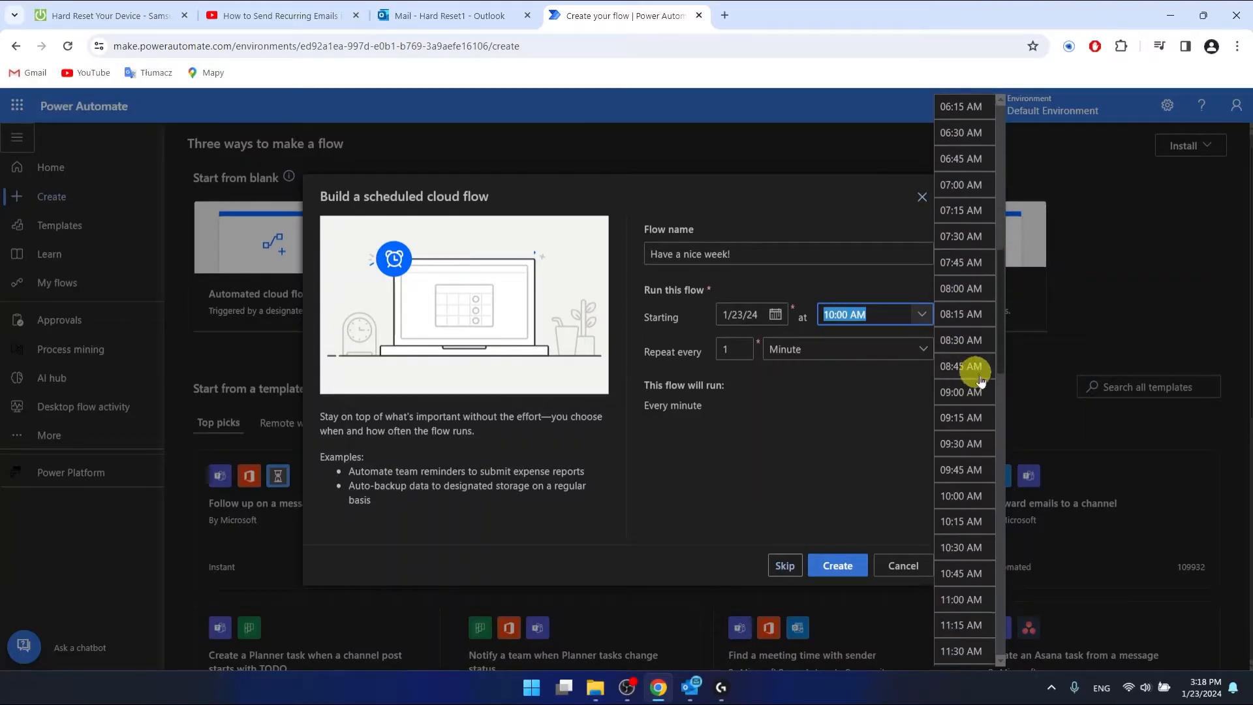
click(967, 395)
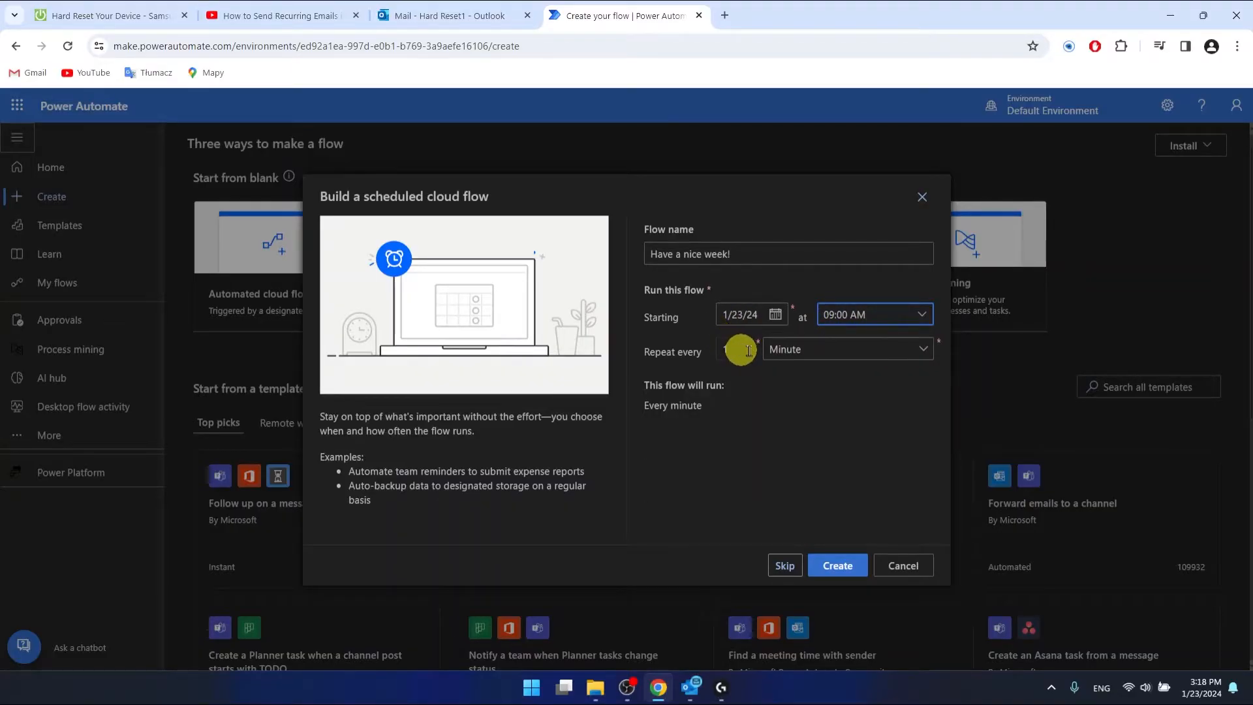
click(844, 352)
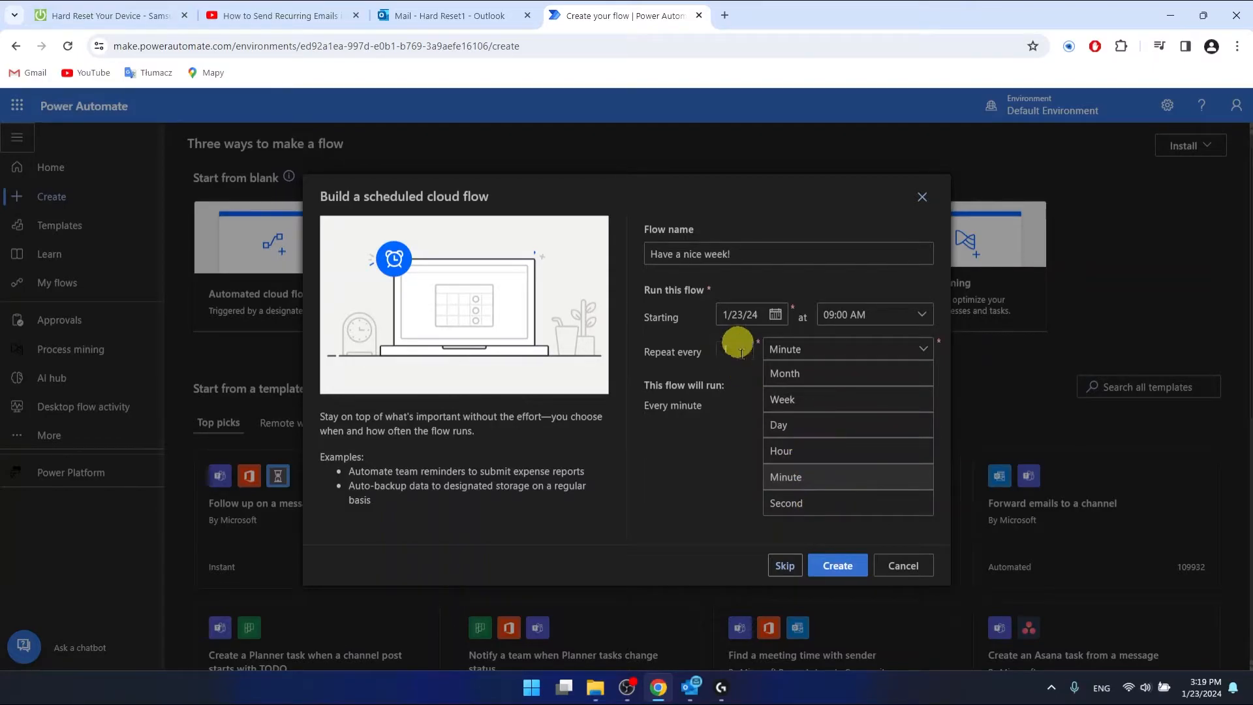
- Set repetition to Week and deselect every day except Monday
click(834, 406)
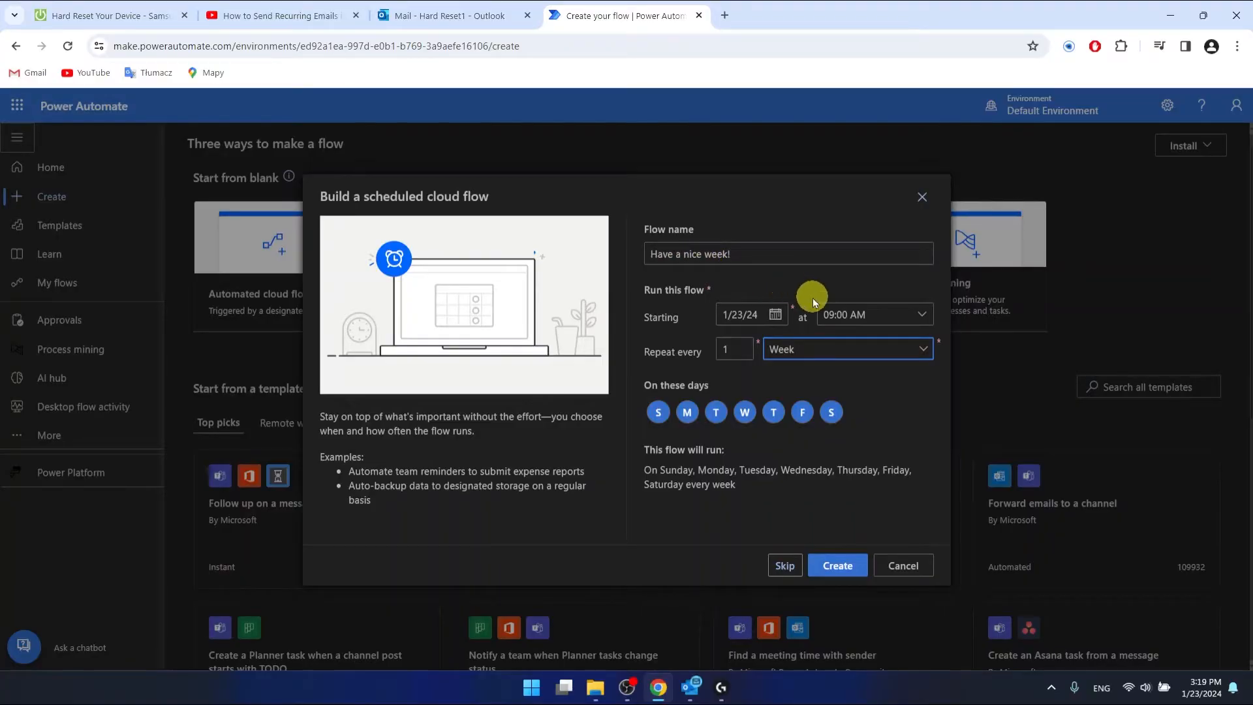
click(657, 412)
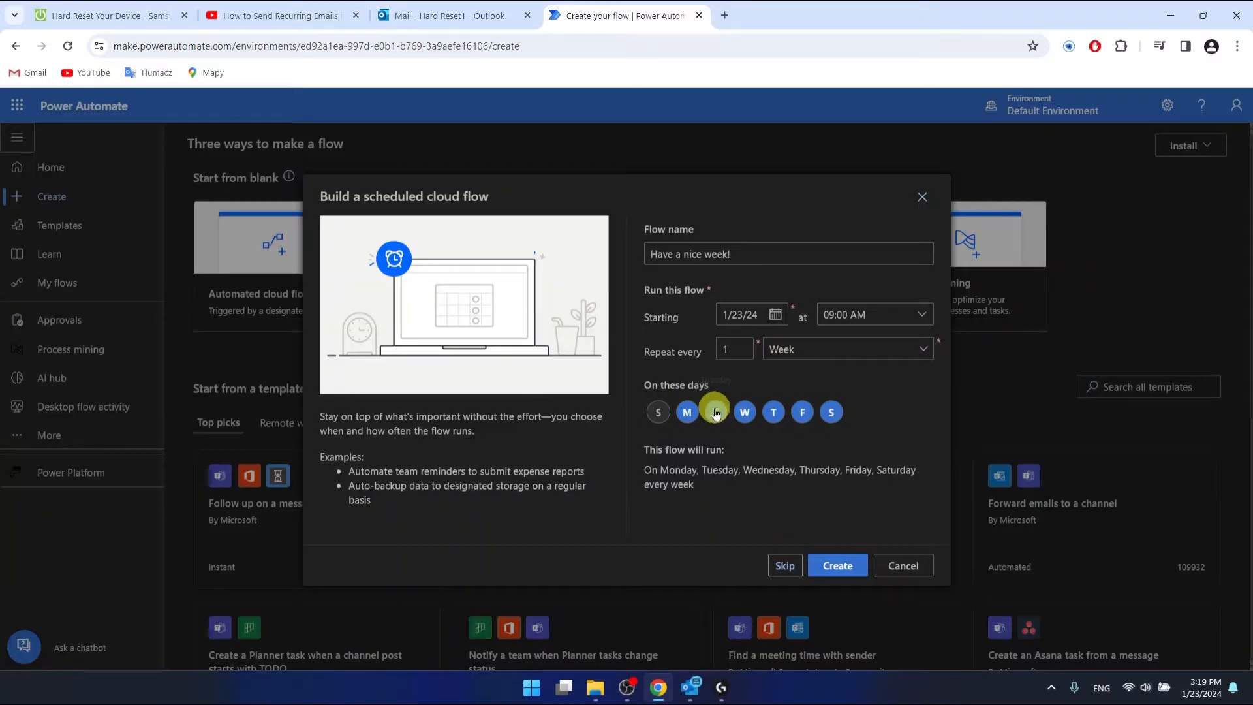
click(715, 412)
click(744, 412)
click(774, 412)
click(802, 412)
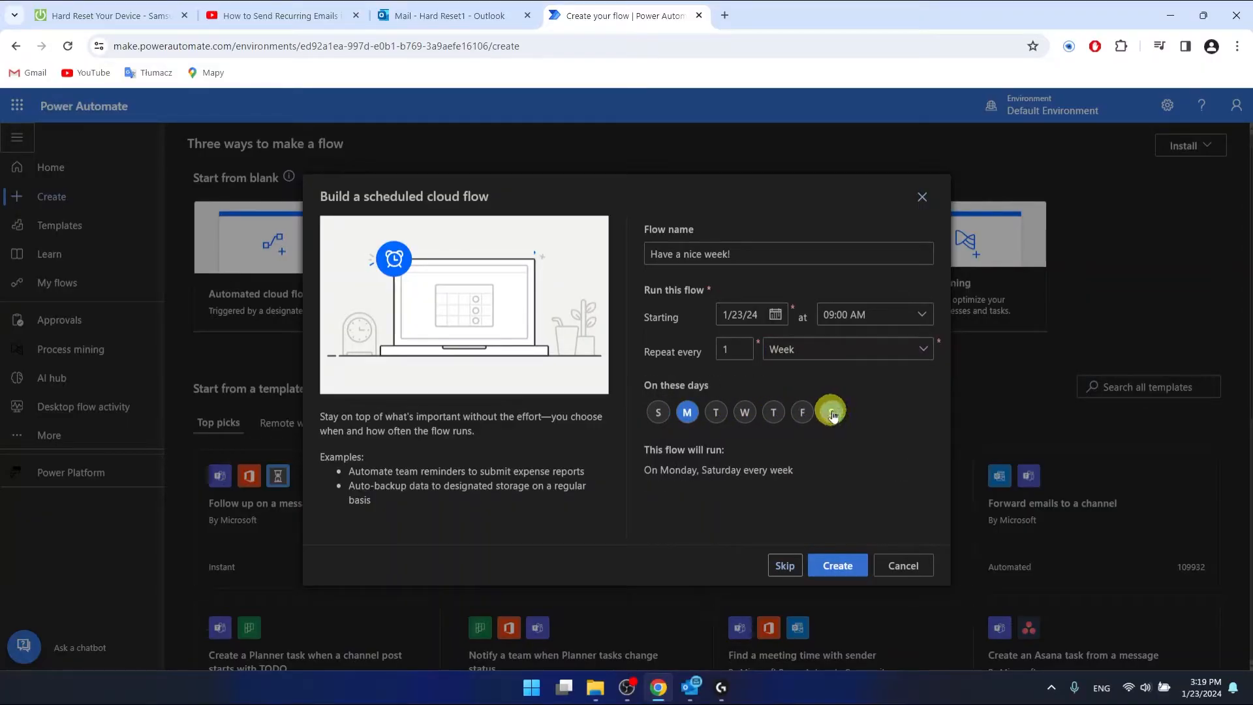
click(832, 412)
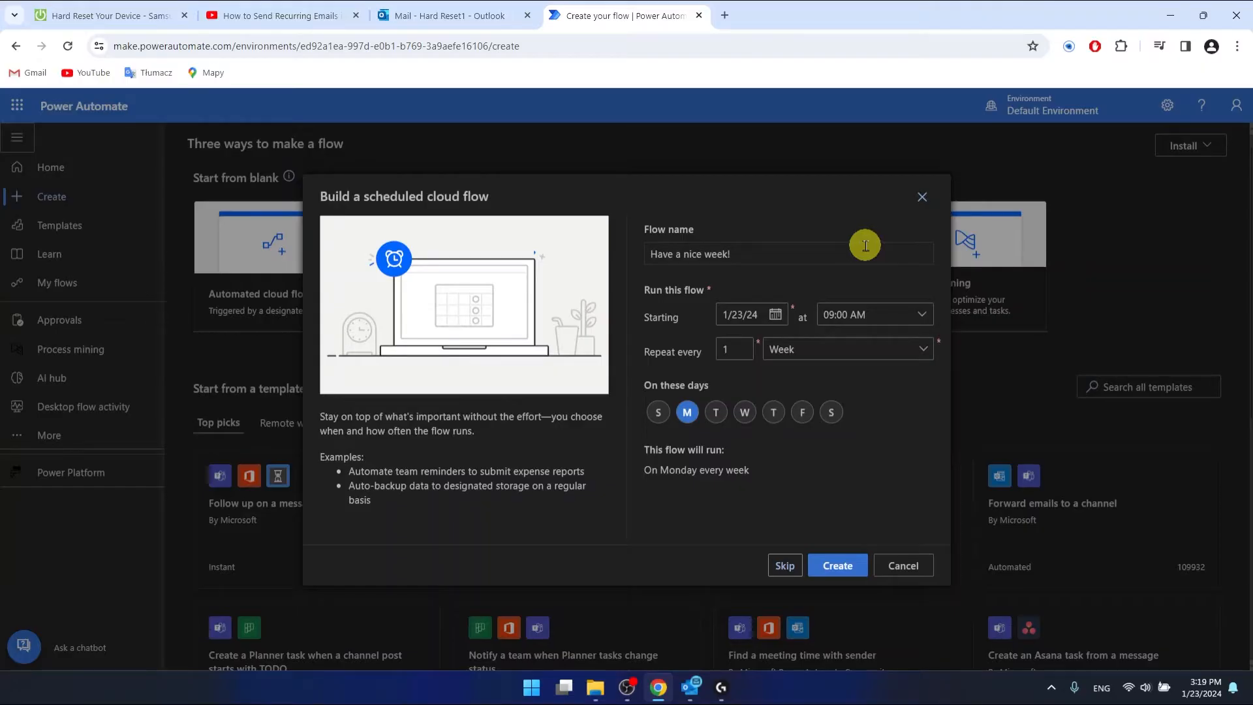
- Reselect Sunday and Tuesday through Saturday so all seven days are active
click(658, 412)
click(715, 412)
click(745, 412)
click(773, 411)
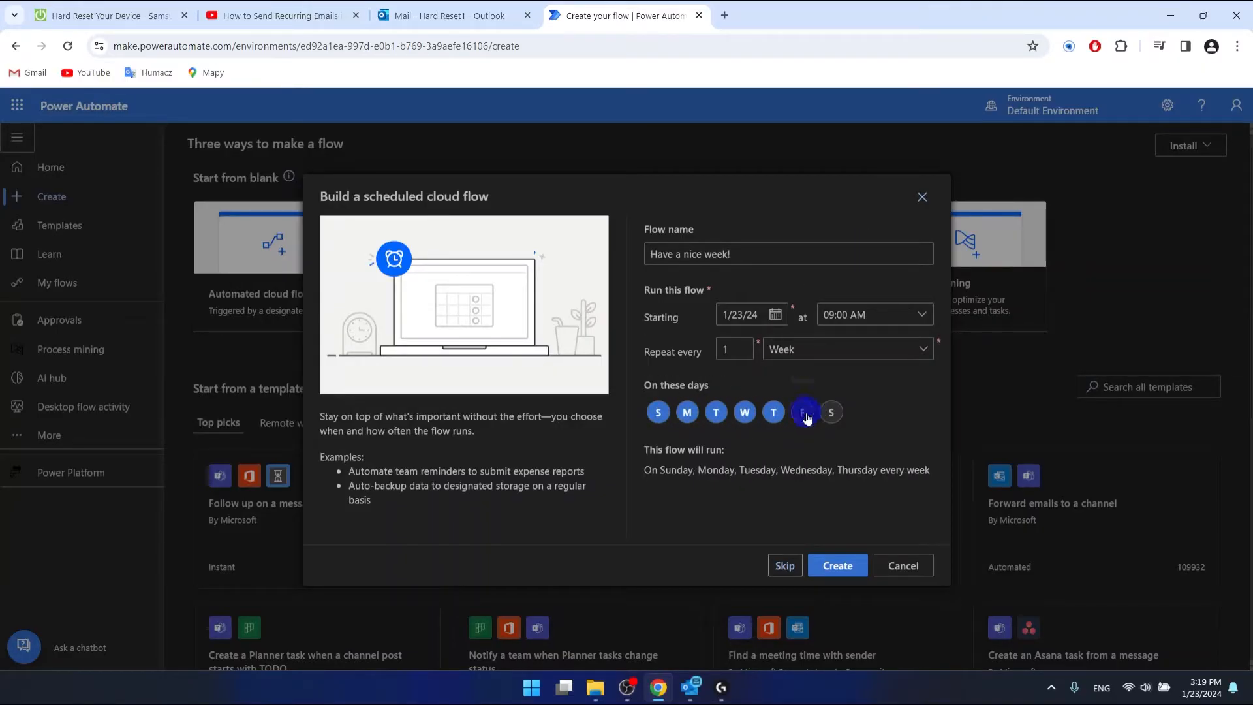
click(802, 412)
click(834, 413)
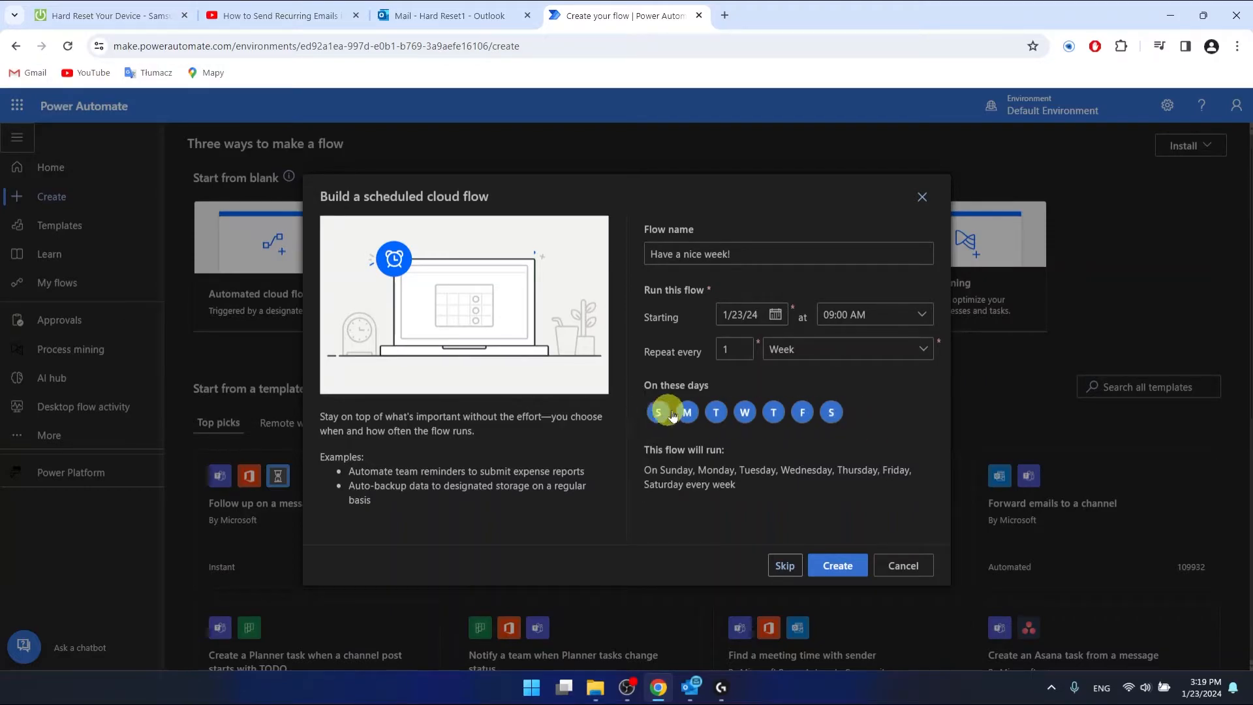
- Deselect the other six days again, leaving the flow running on Mondays only
click(650, 415)
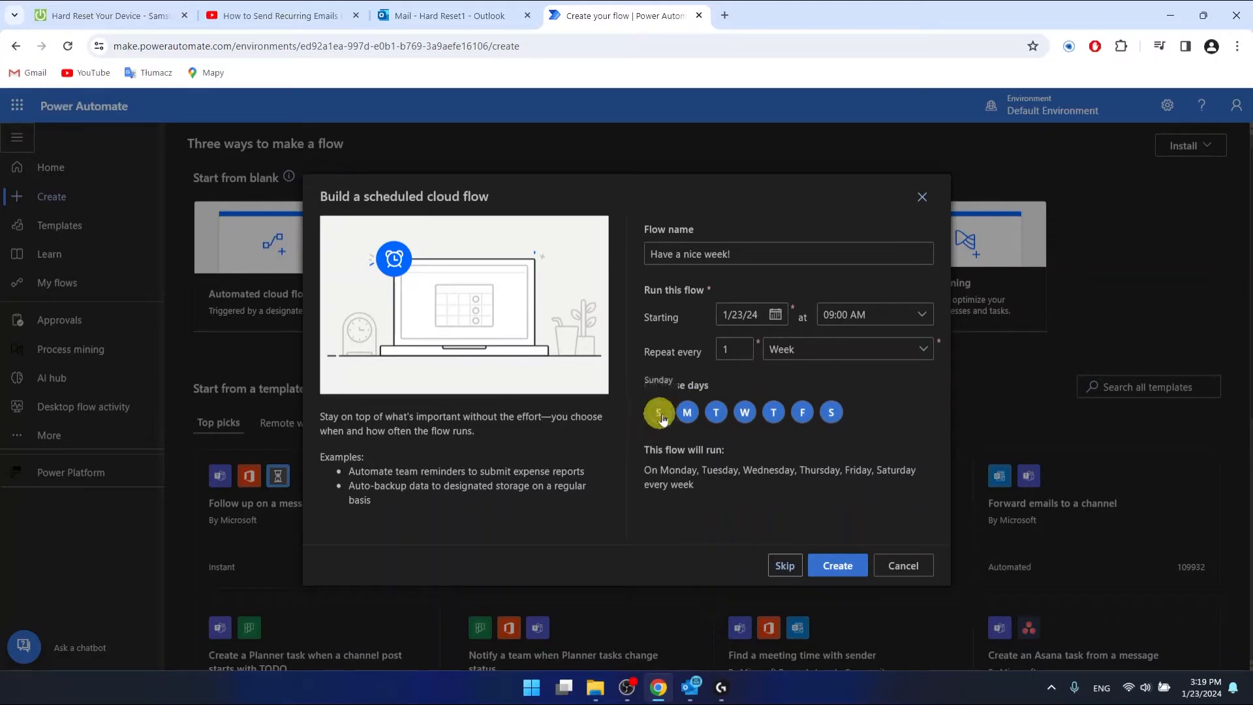
click(716, 411)
click(744, 411)
click(774, 418)
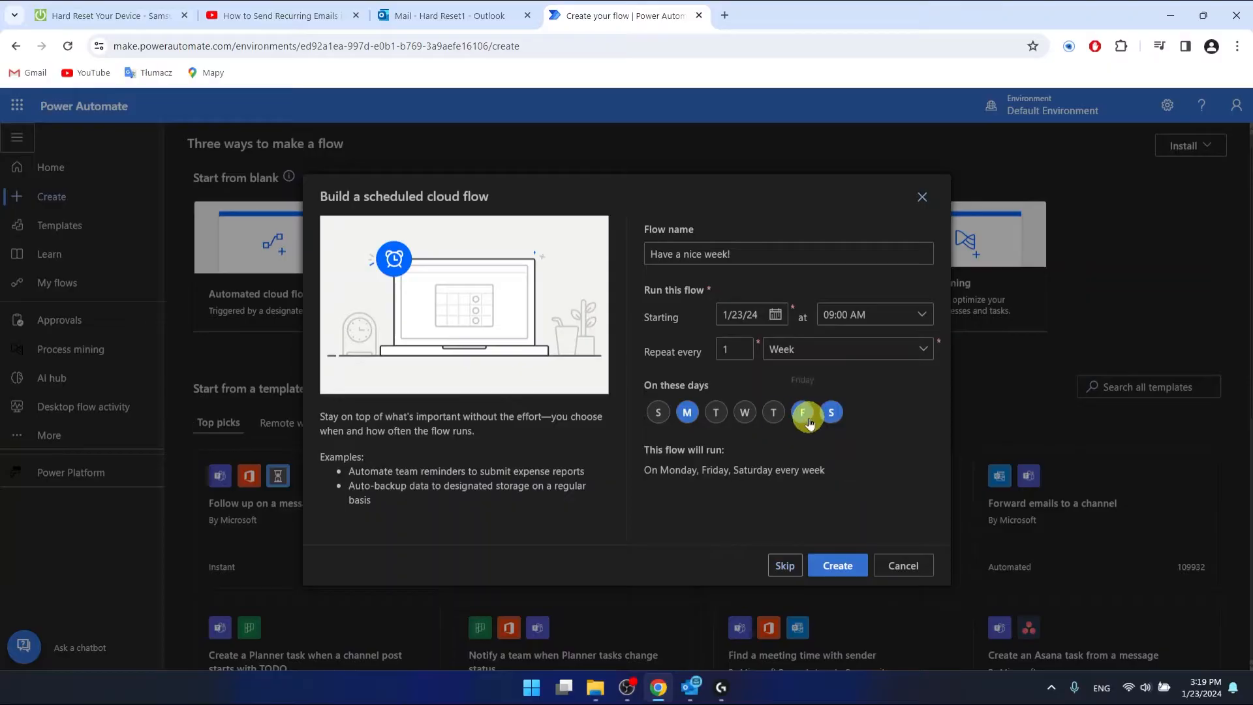
click(804, 413)
click(841, 414)
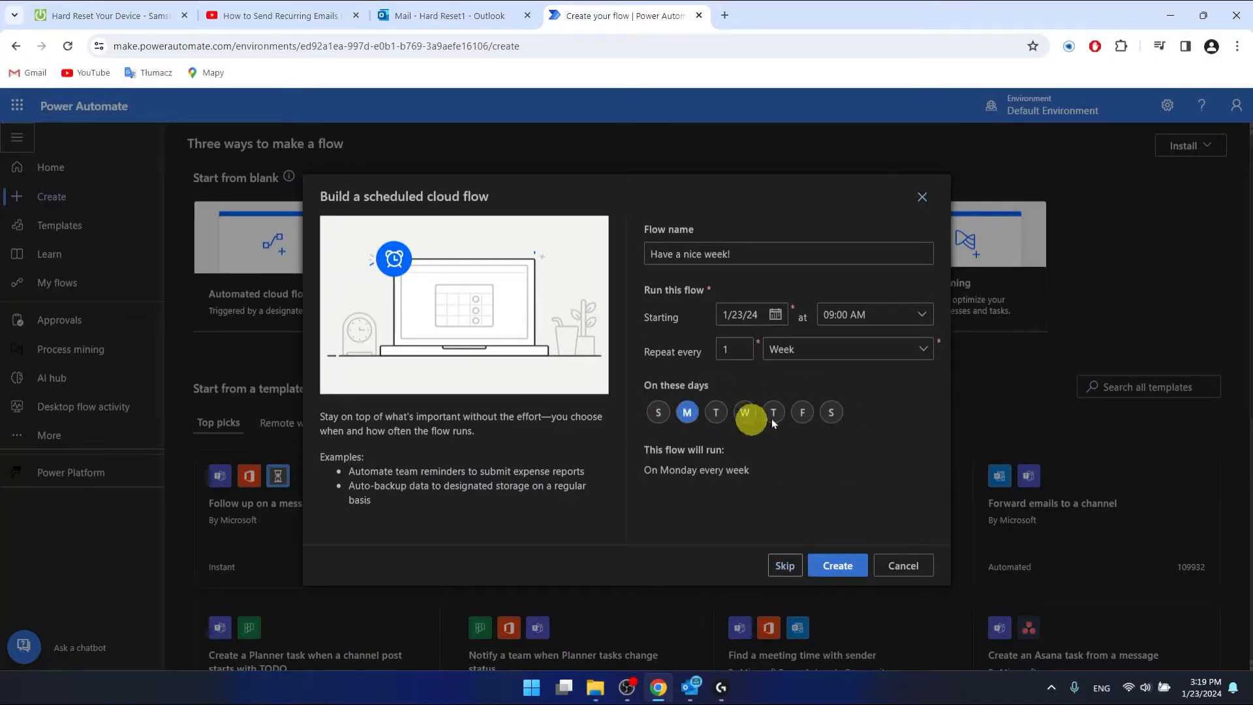
click(735, 349)
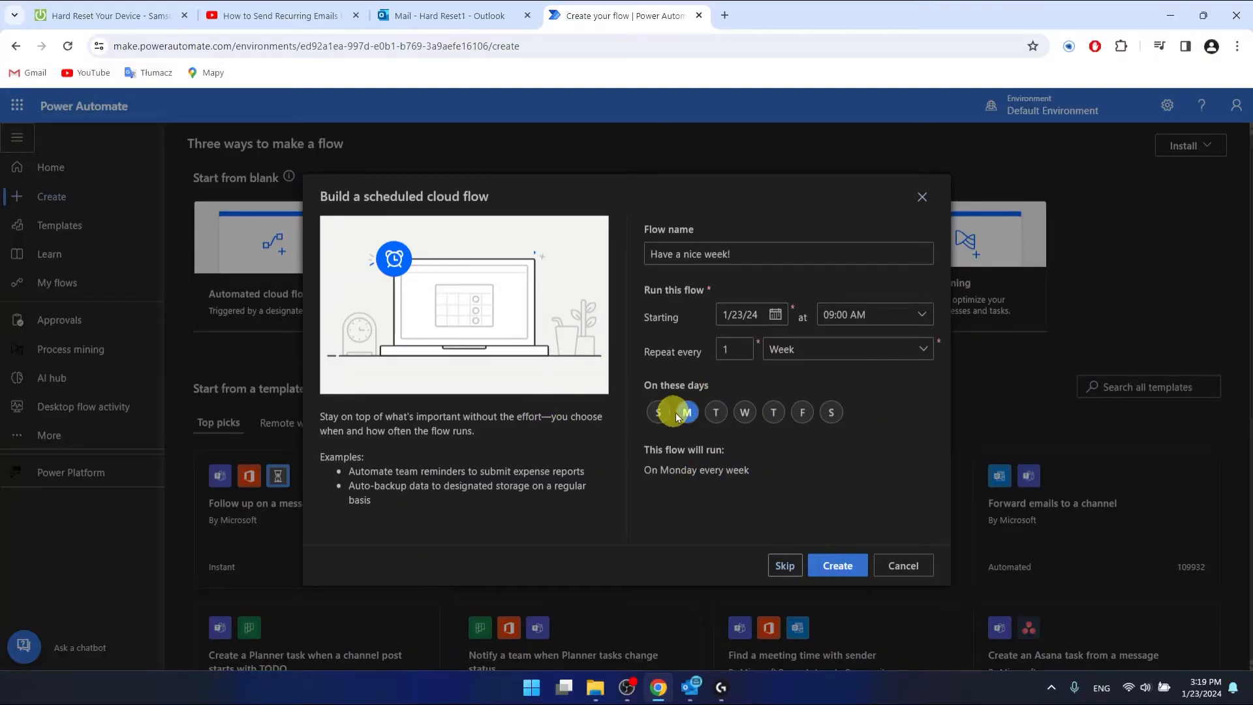
click(828, 565)
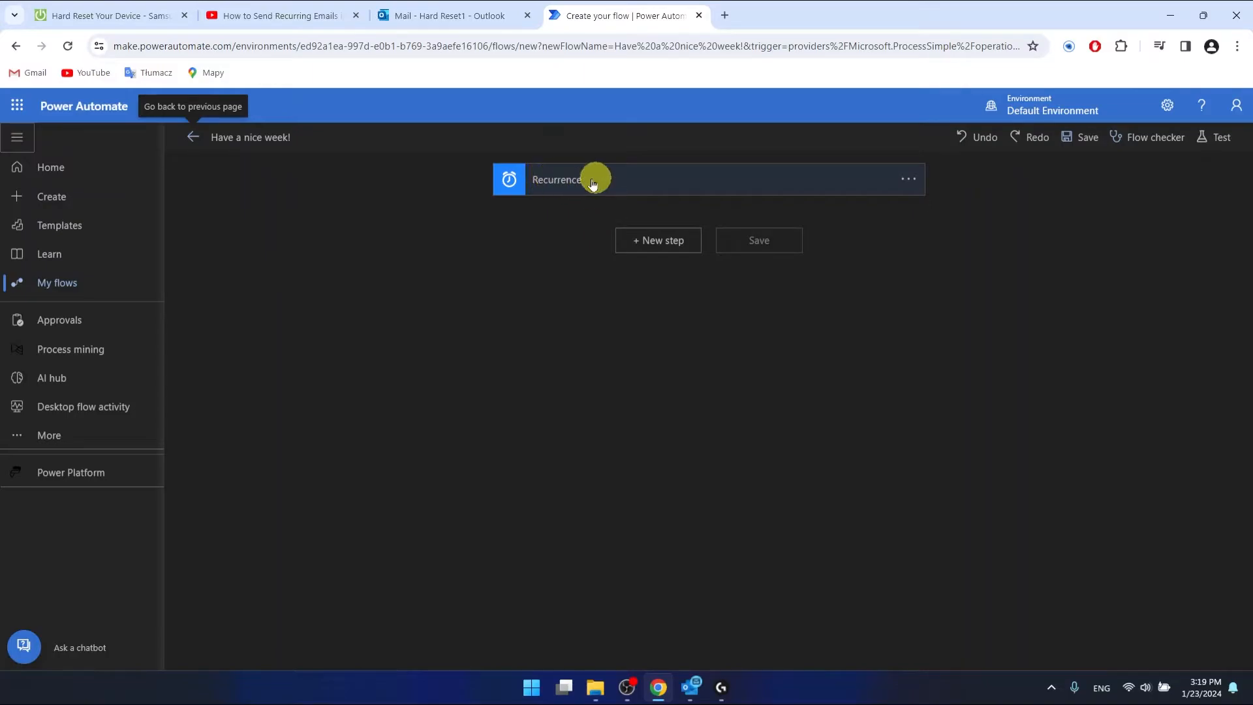
click(906, 183)
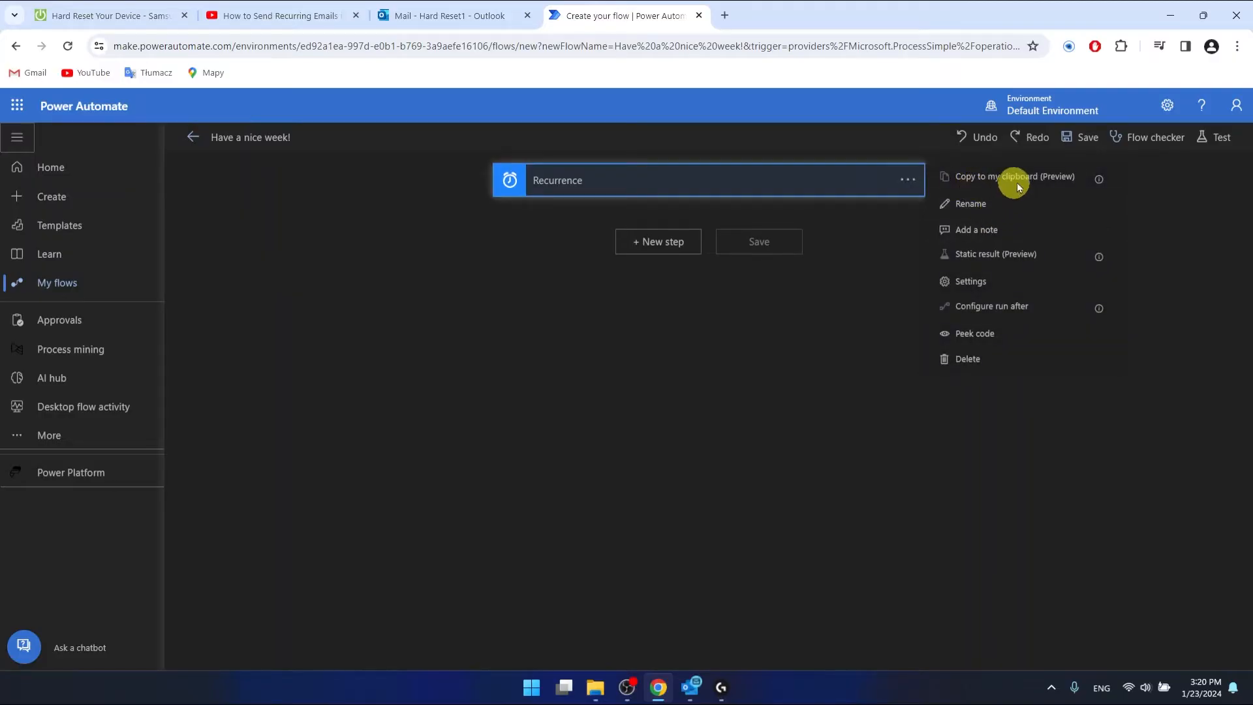
click(988, 286)
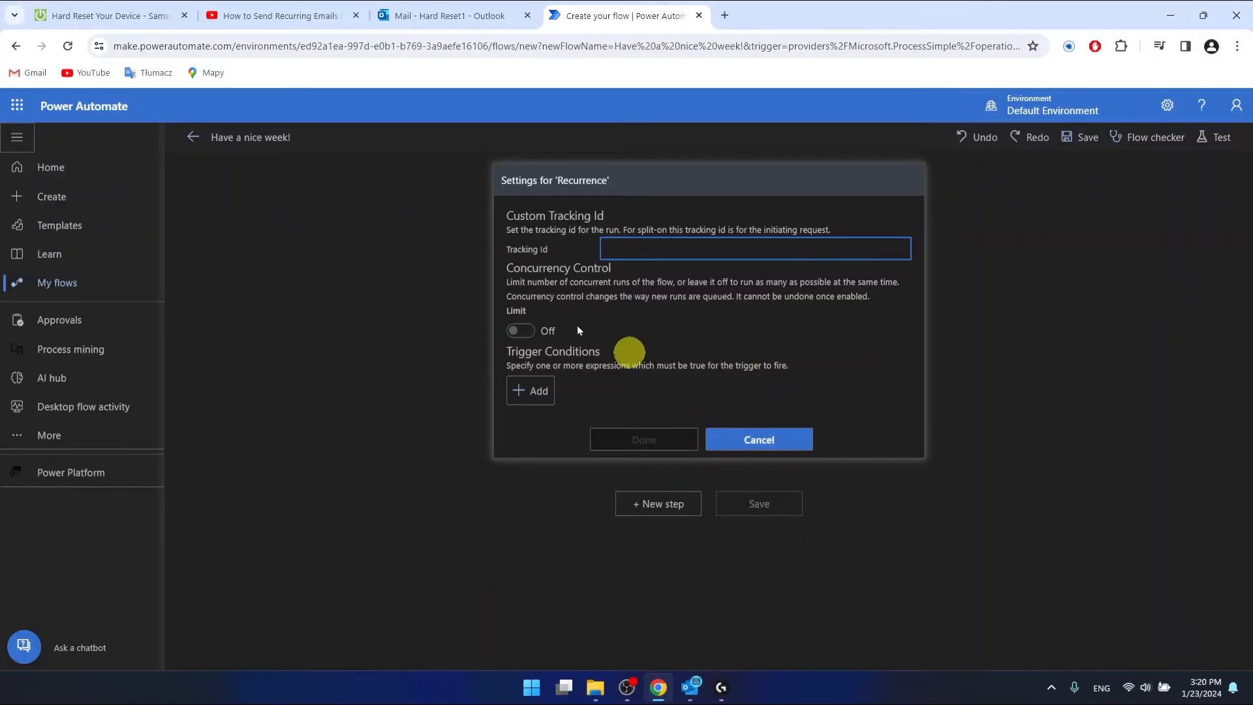
click(759, 442)
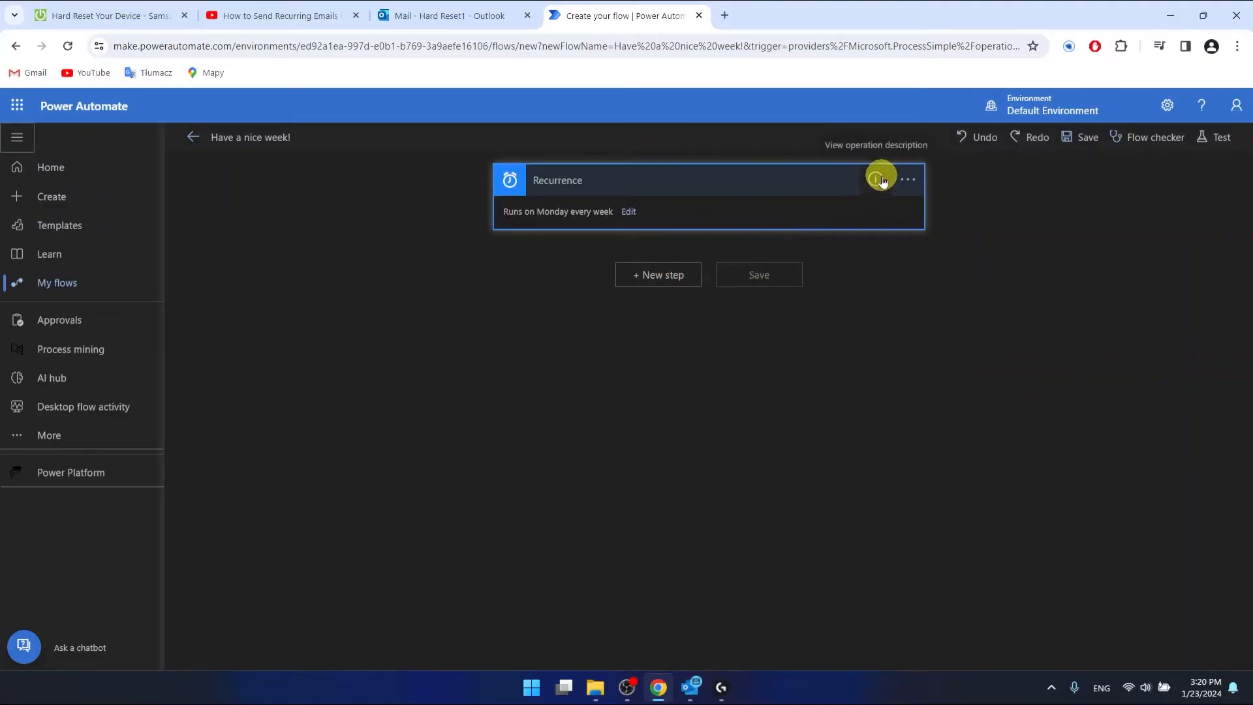
- Open the Recurrence advanced options and pick 8:00 under At these hours
click(629, 213)
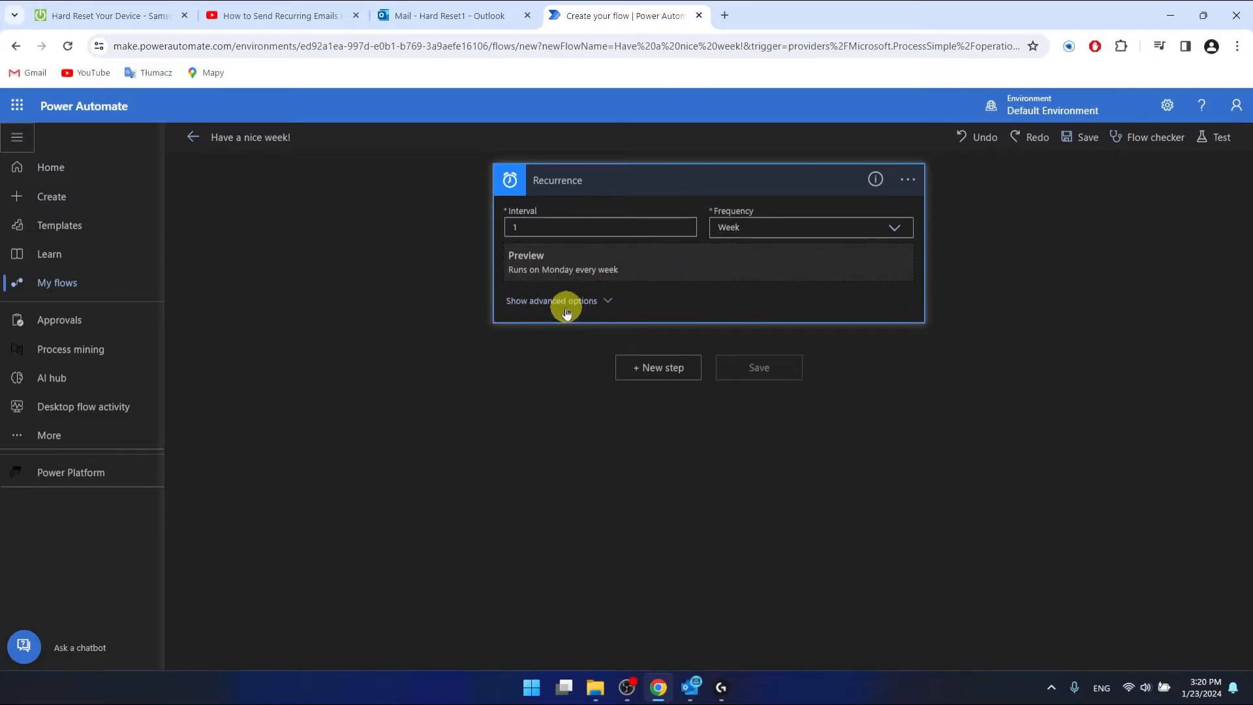
click(594, 304)
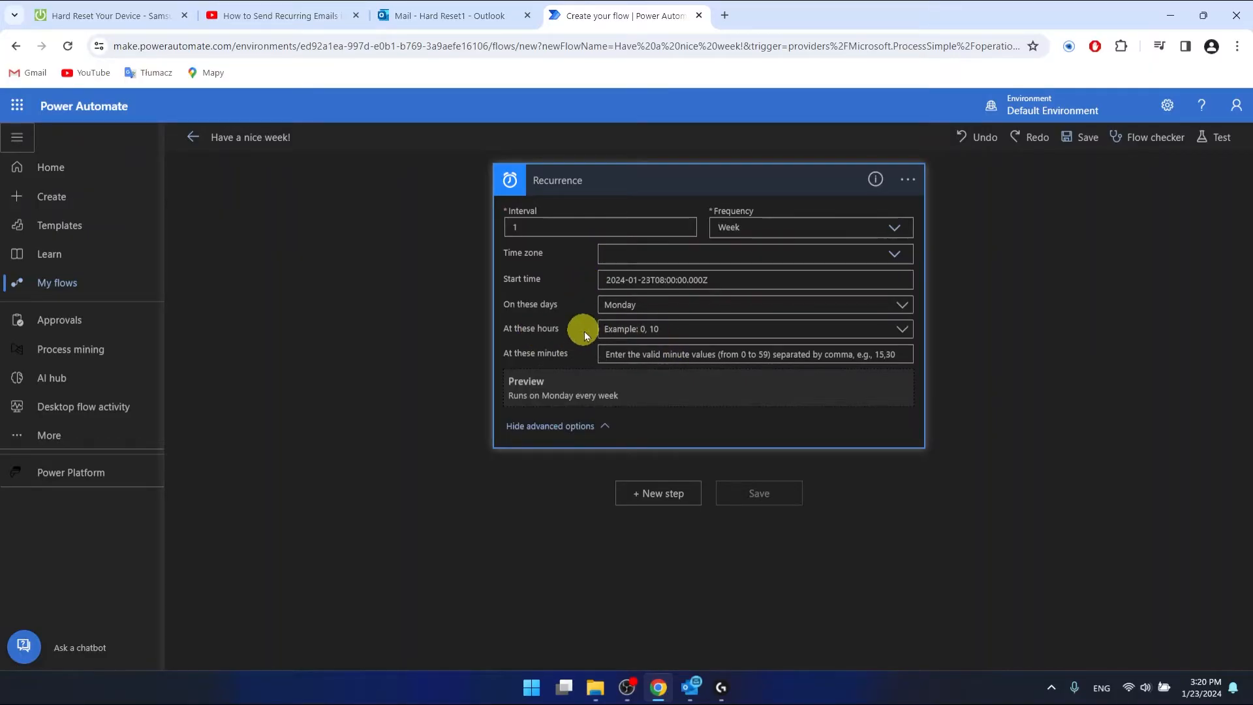
click(683, 330)
click(716, 465)
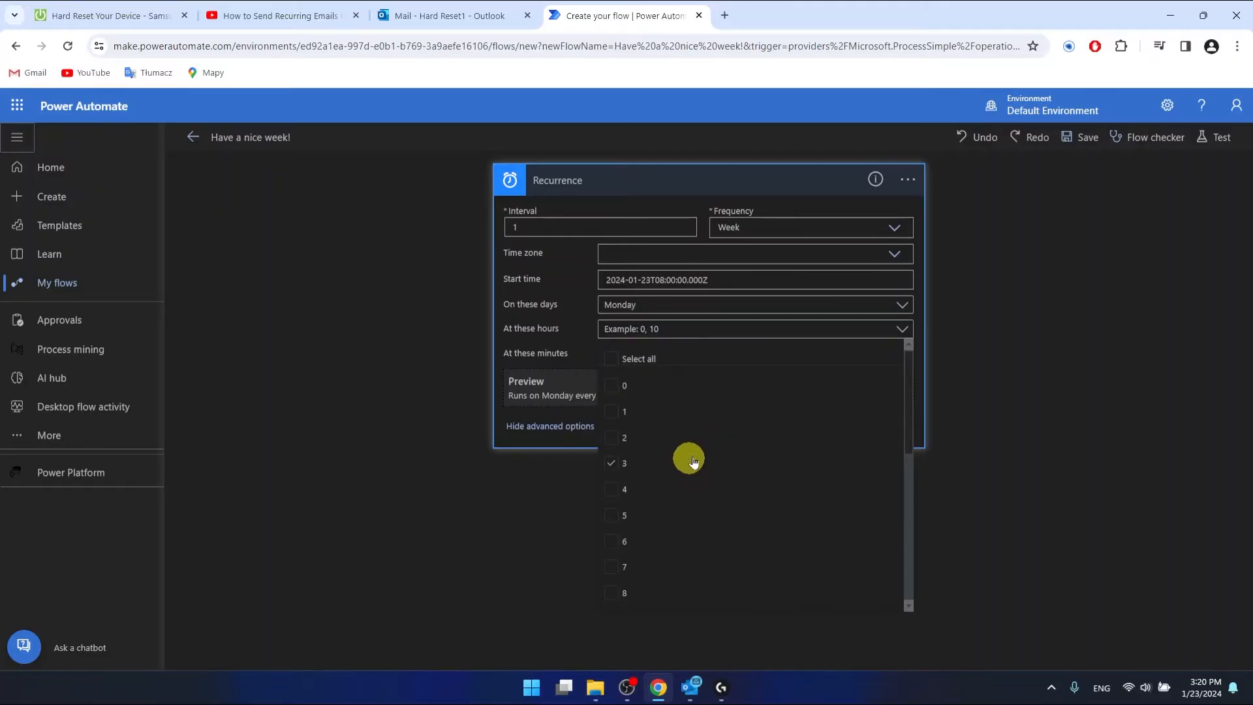
scroll(693, 462, down, 2)
click(618, 503)
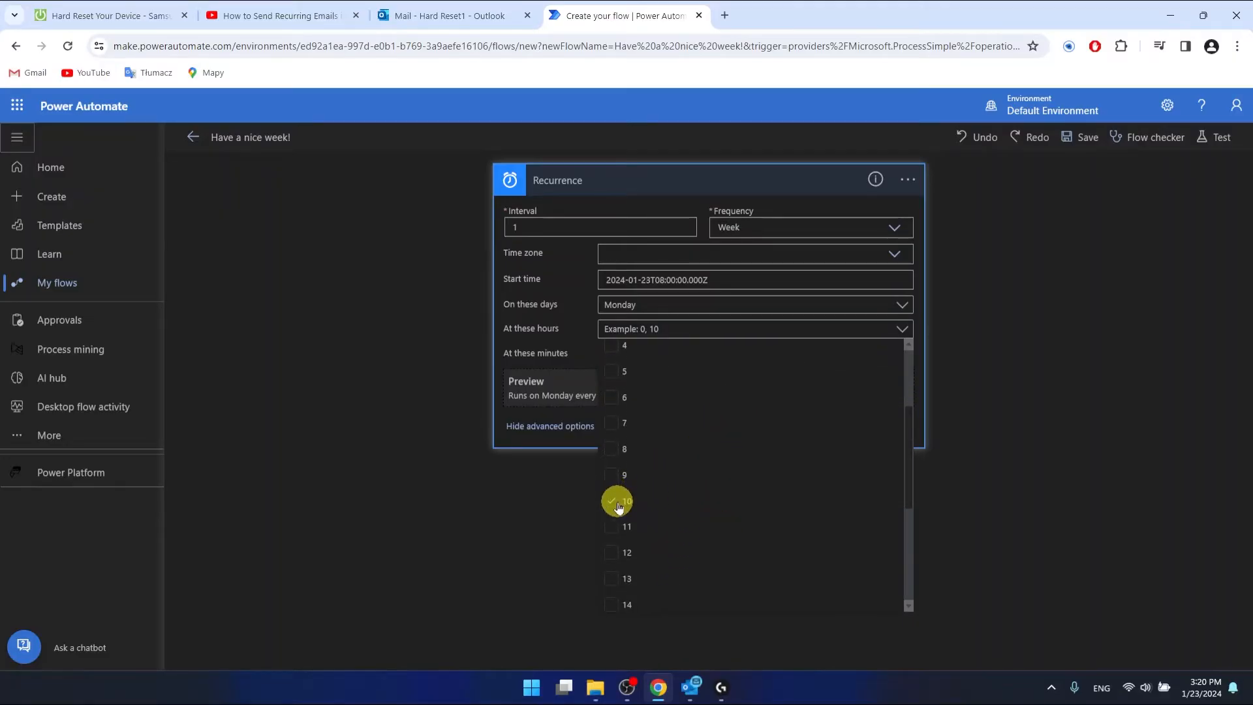
click(612, 449)
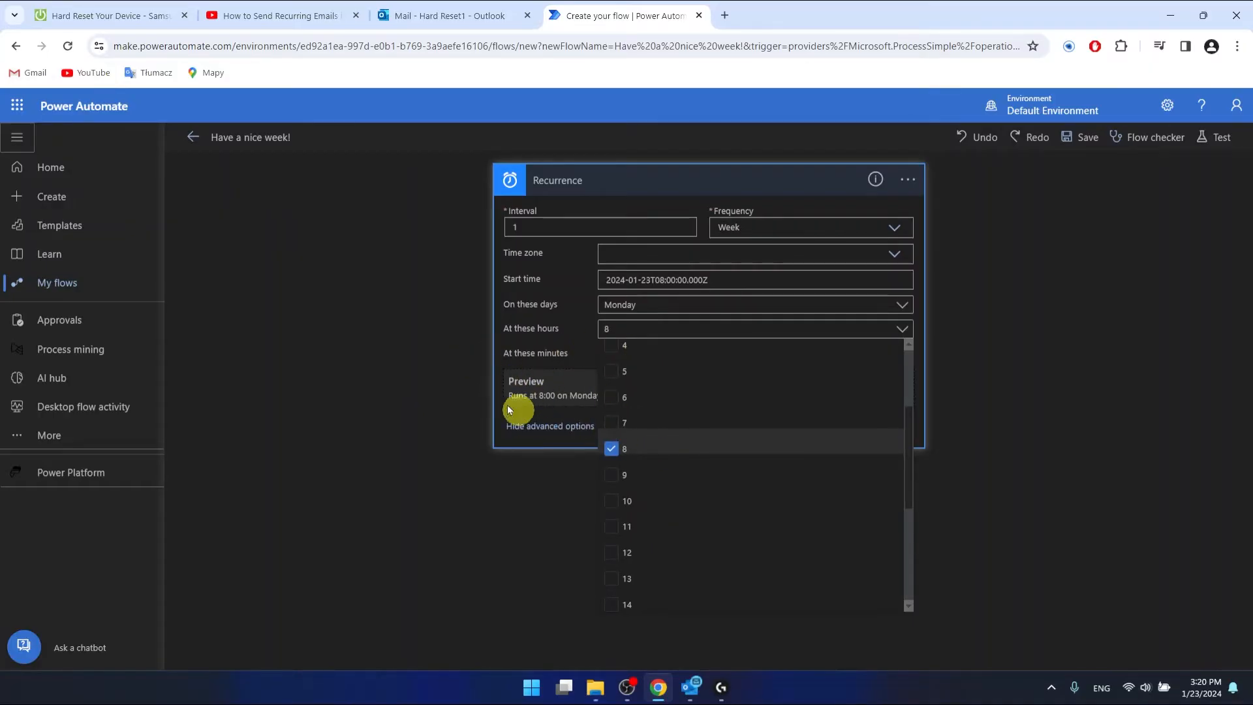
click(494, 374)
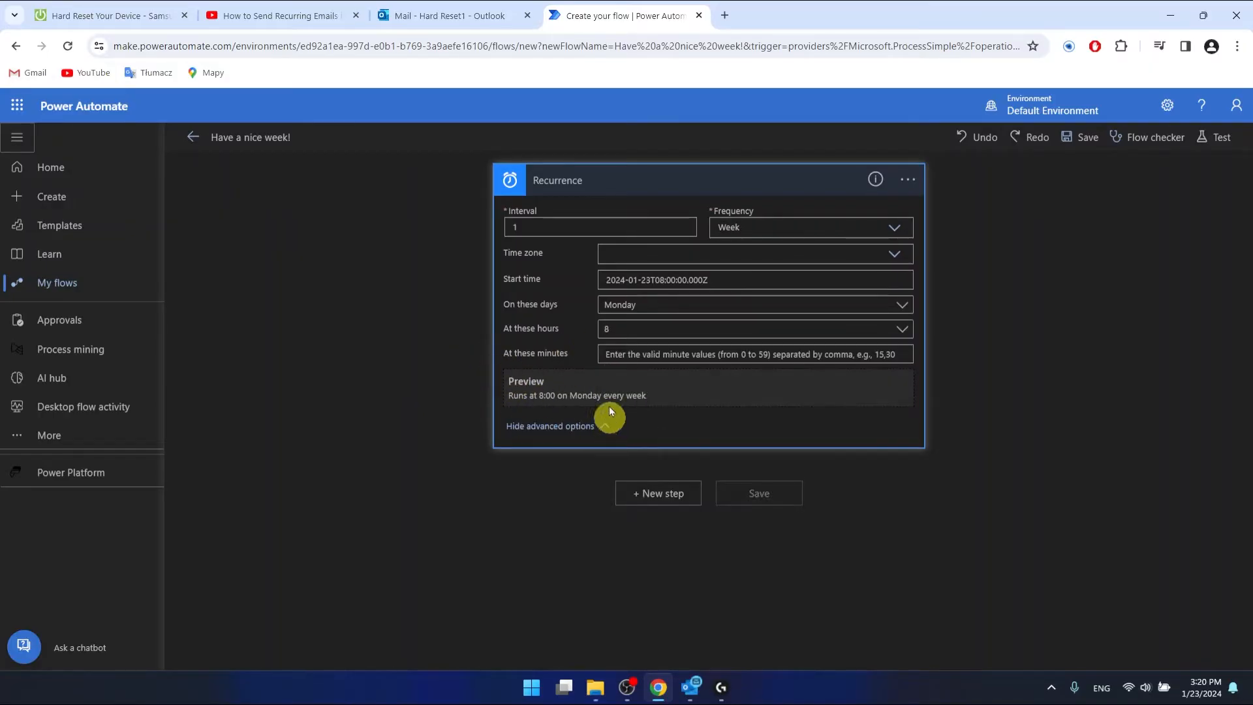
- Change the run hour to 9 only and hide the advanced options
click(621, 329)
scroll(646, 554, down, 1)
click(612, 546)
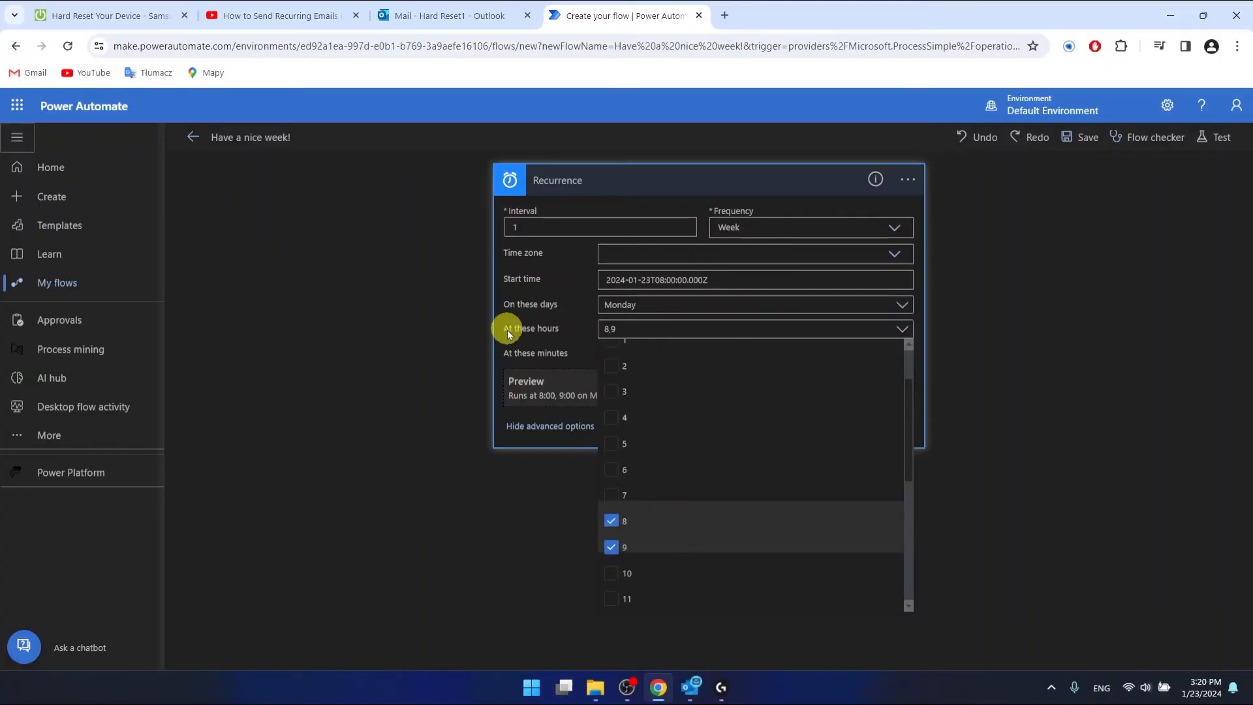
click(611, 520)
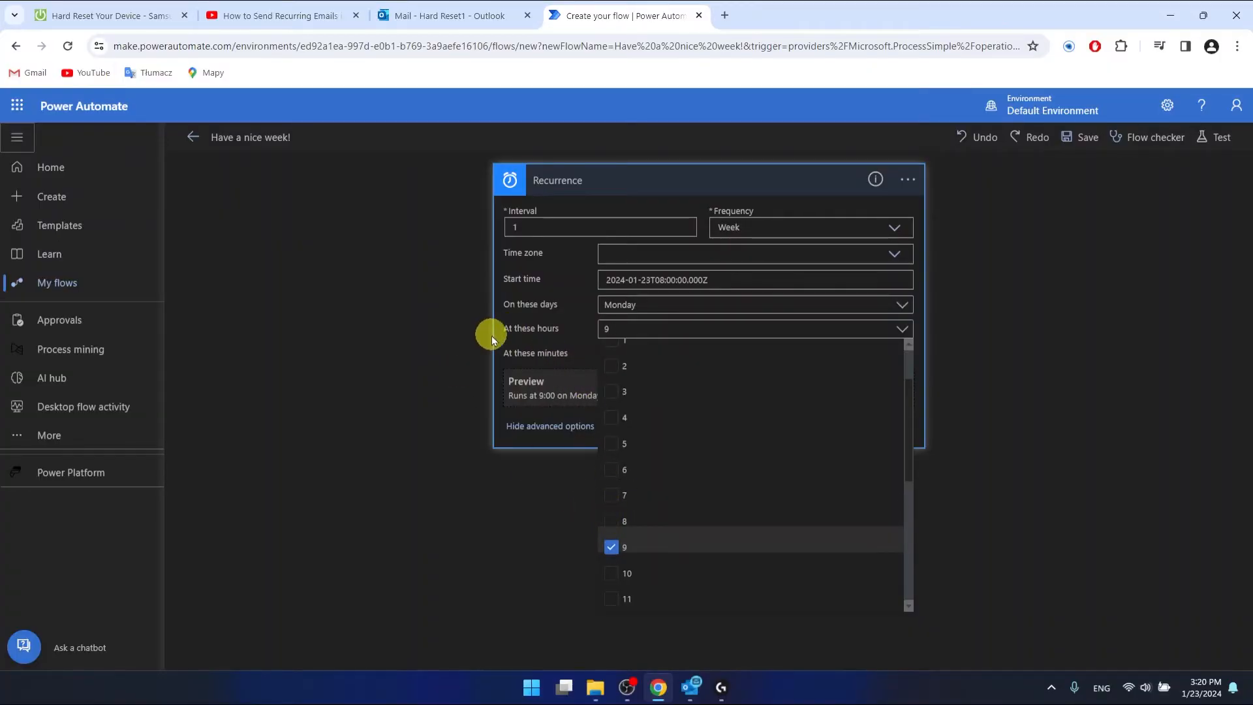
click(492, 335)
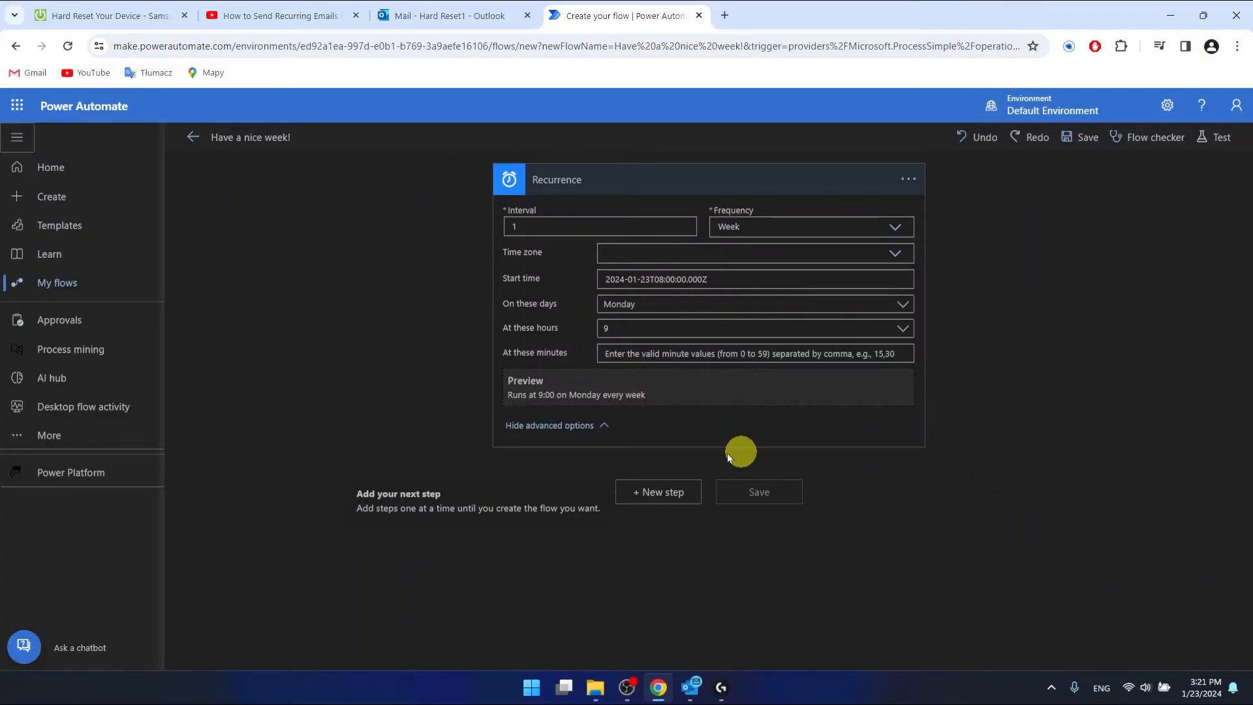
click(573, 425)
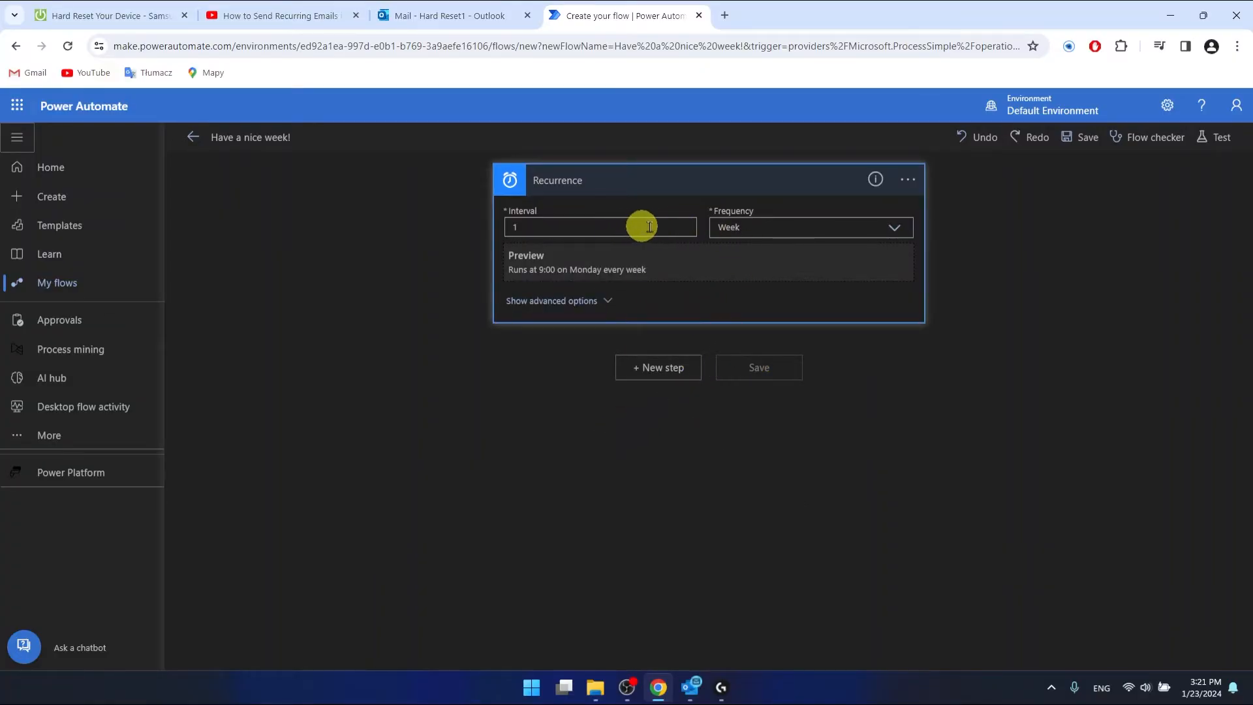
click(748, 372)
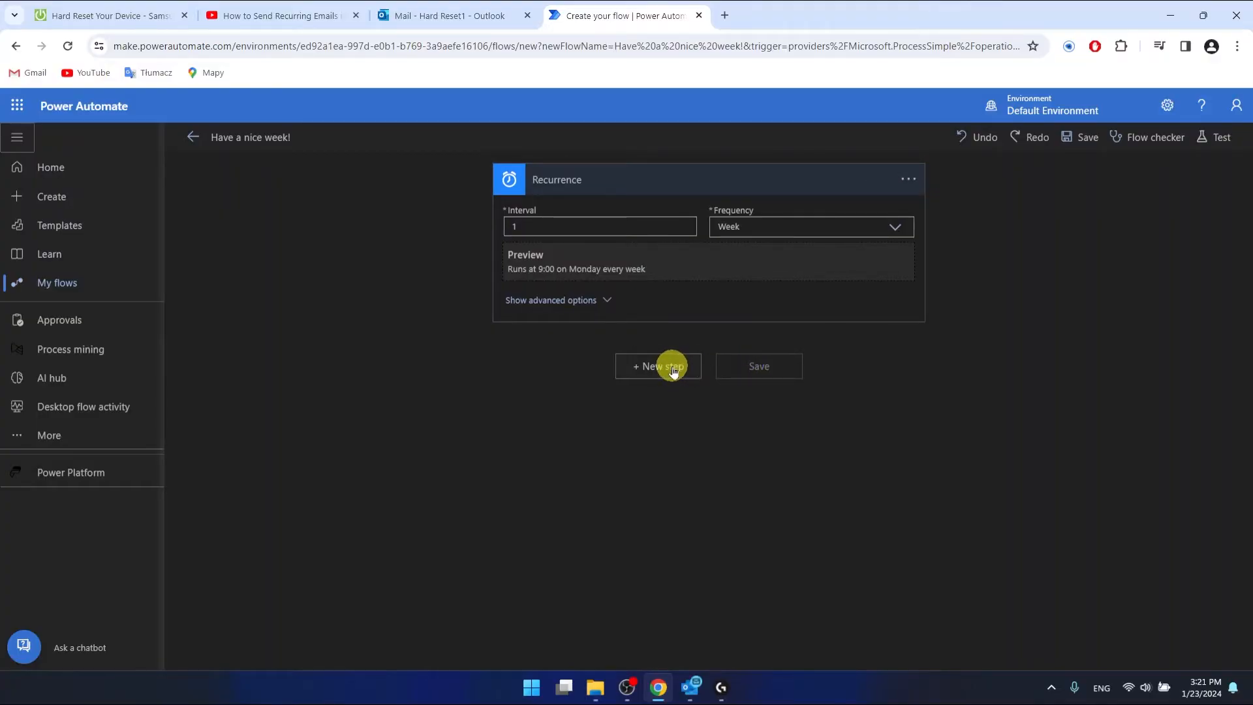
- Add a new step after Recurrence and search connectors for 'outlook' to reach Outlook.com
click(673, 370)
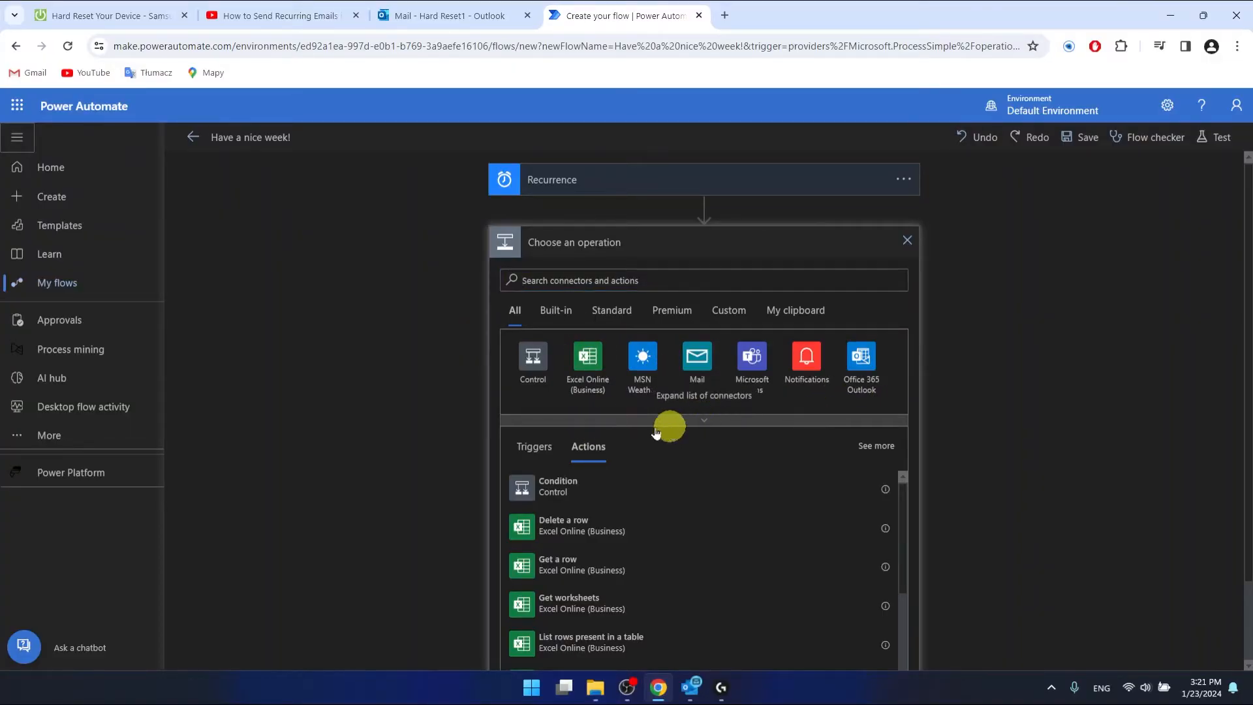
click(628, 424)
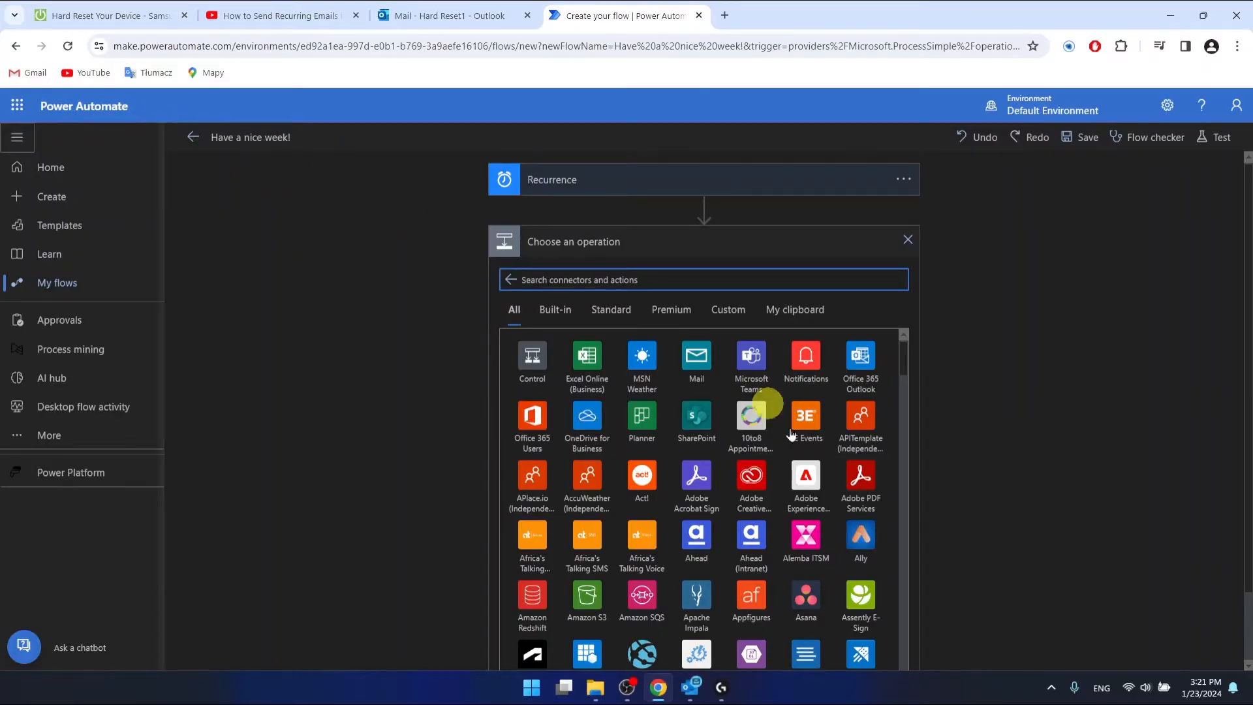
drag(906, 370, 901, 341)
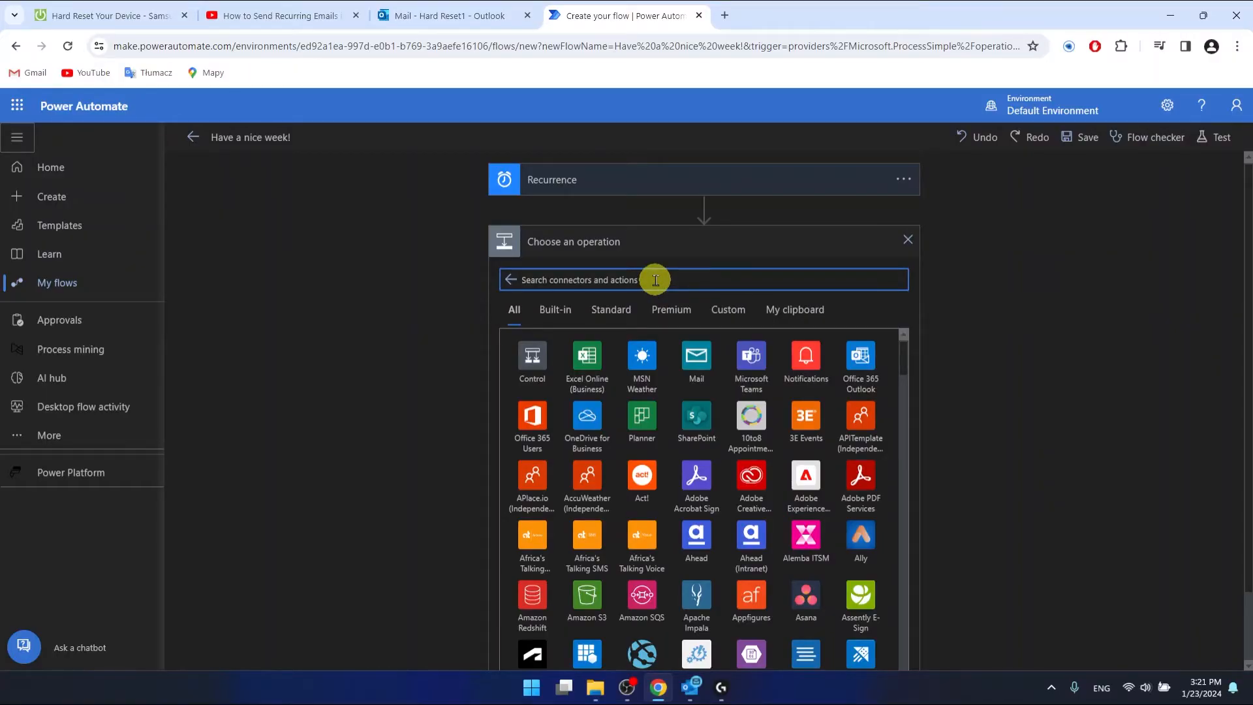
text(outlook)
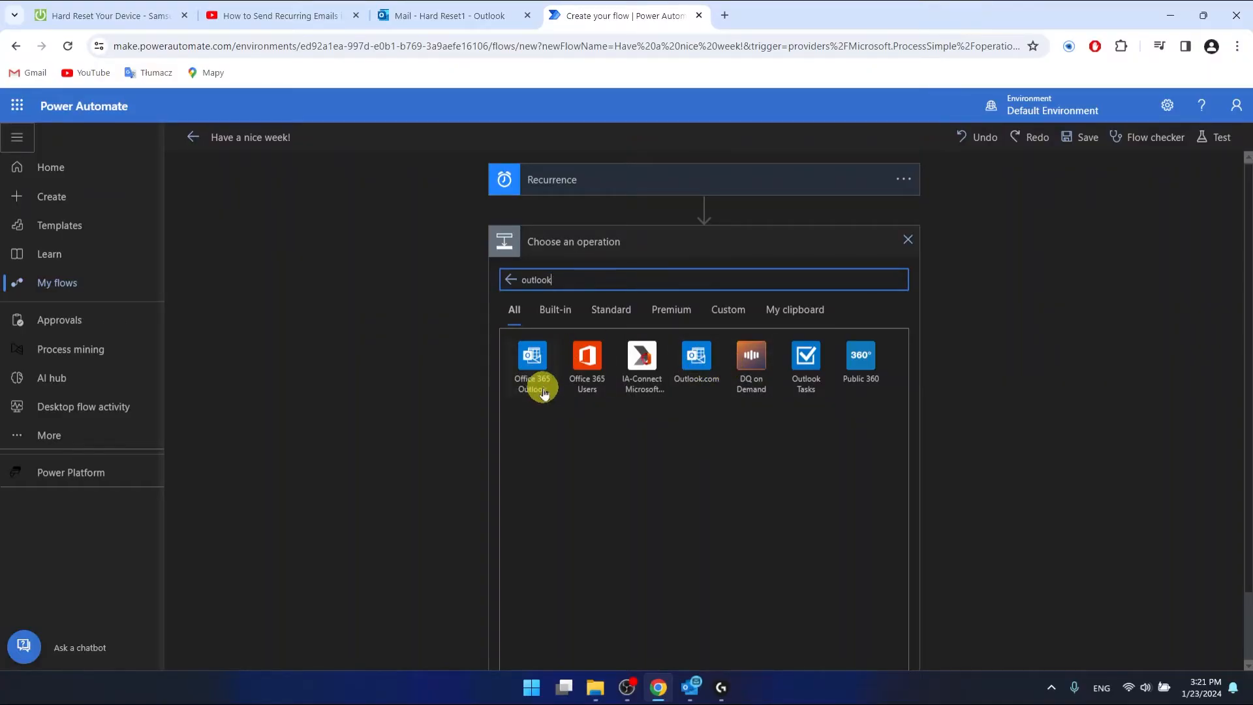
click(699, 362)
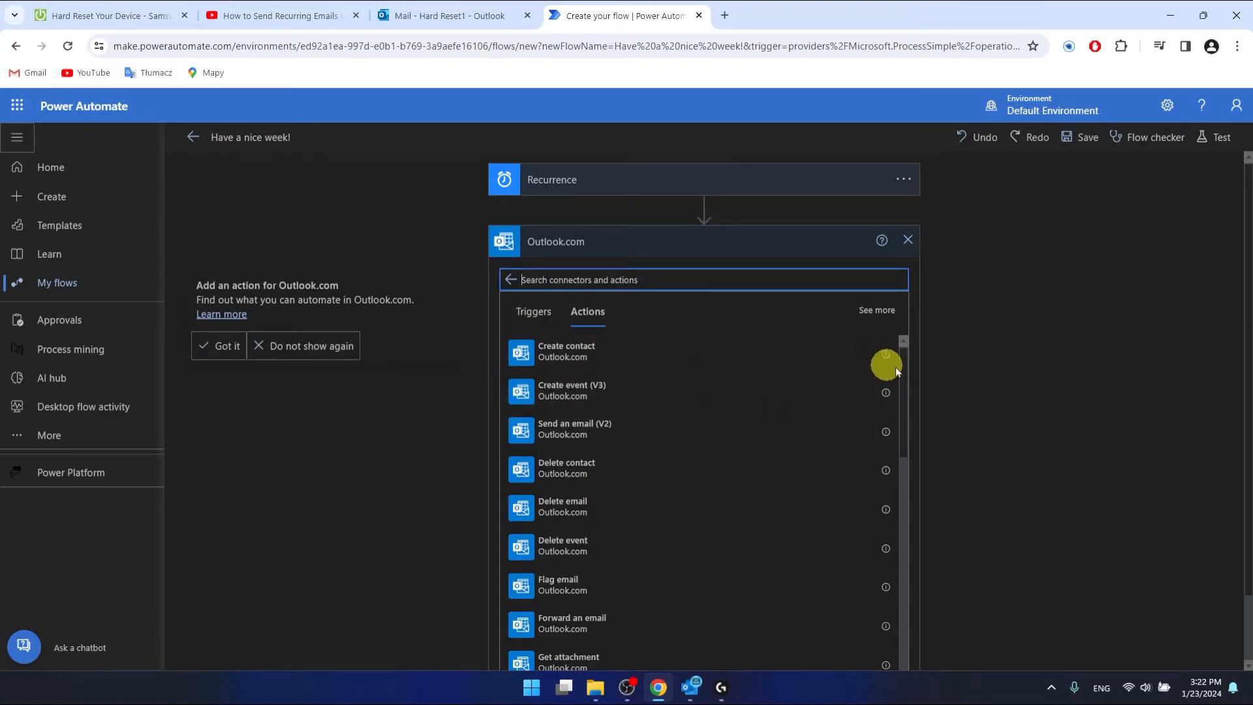
- Pick Send an email (V2) from the Outlook.com actions list
drag(902, 377, 663, 519)
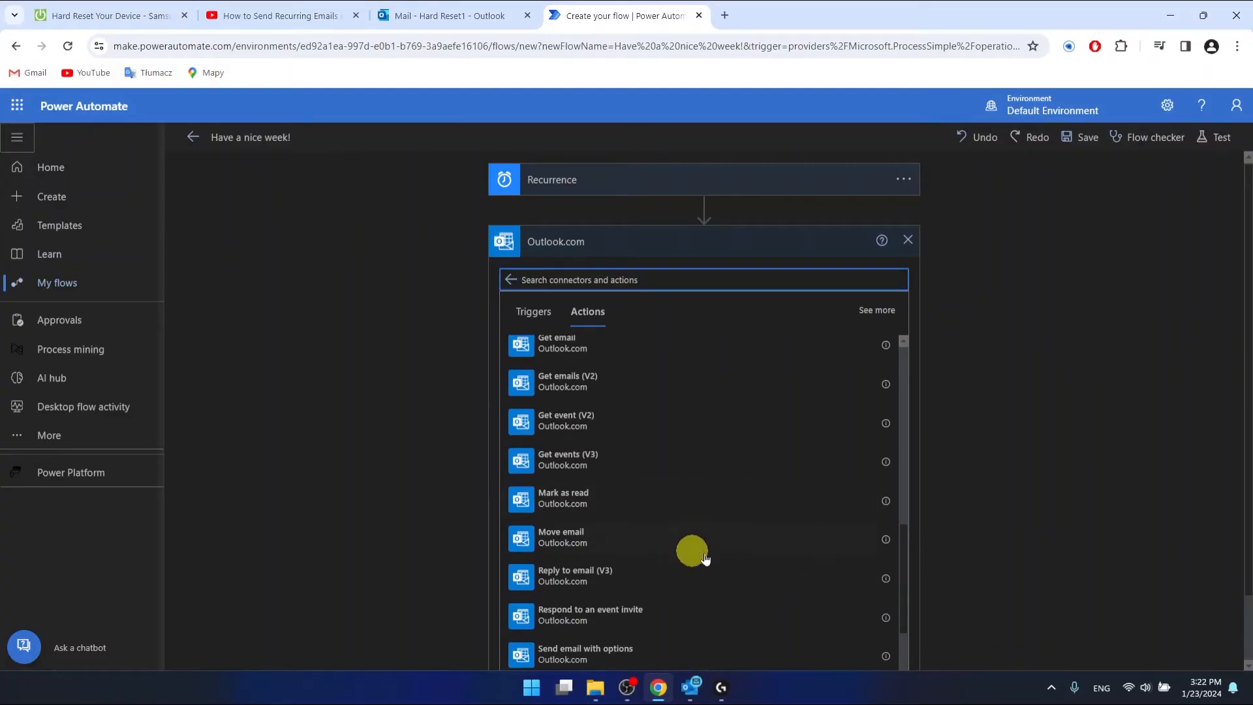
drag(901, 539, 646, 346)
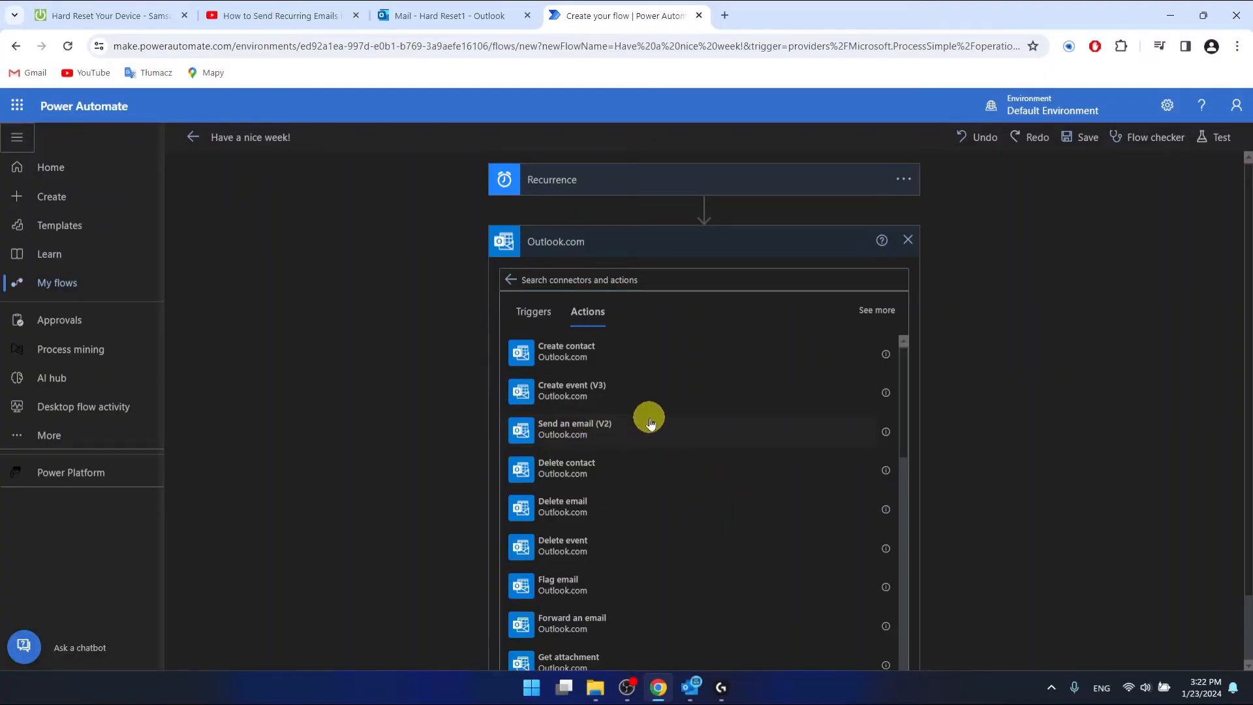
click(647, 420)
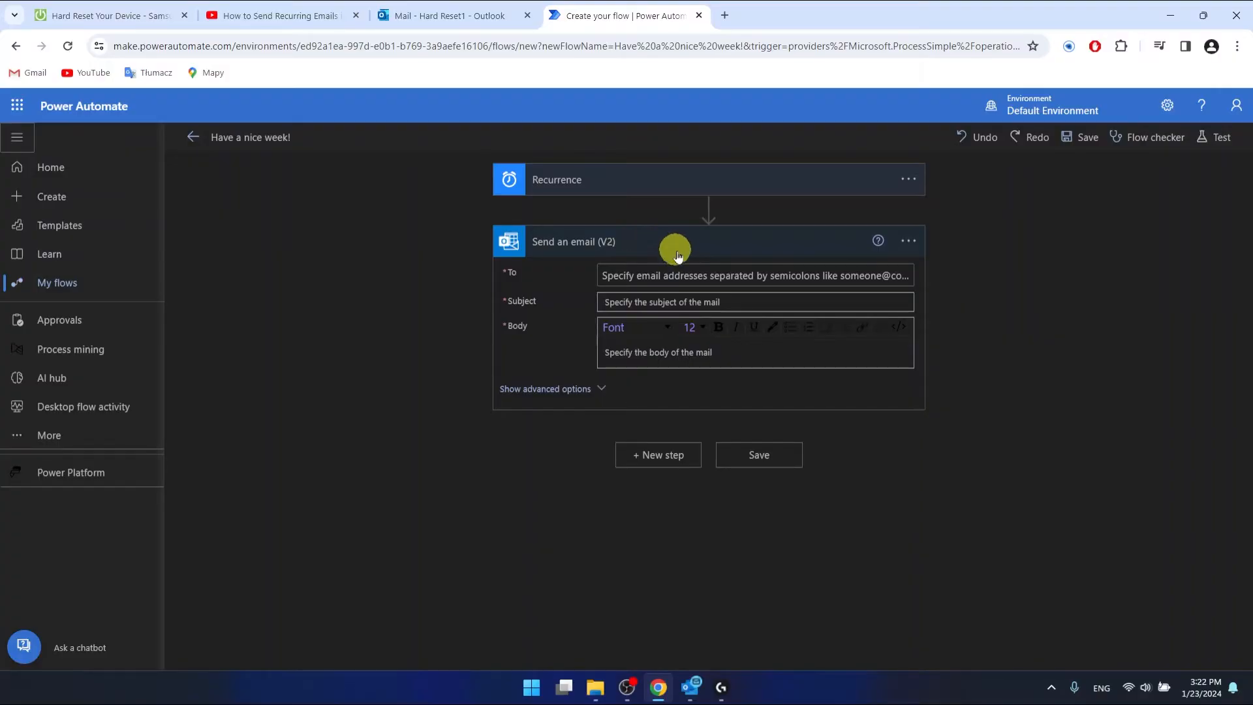
- Enter the recipient's e-mail address in To and 'Nice week!' as the Subject
click(711, 275)
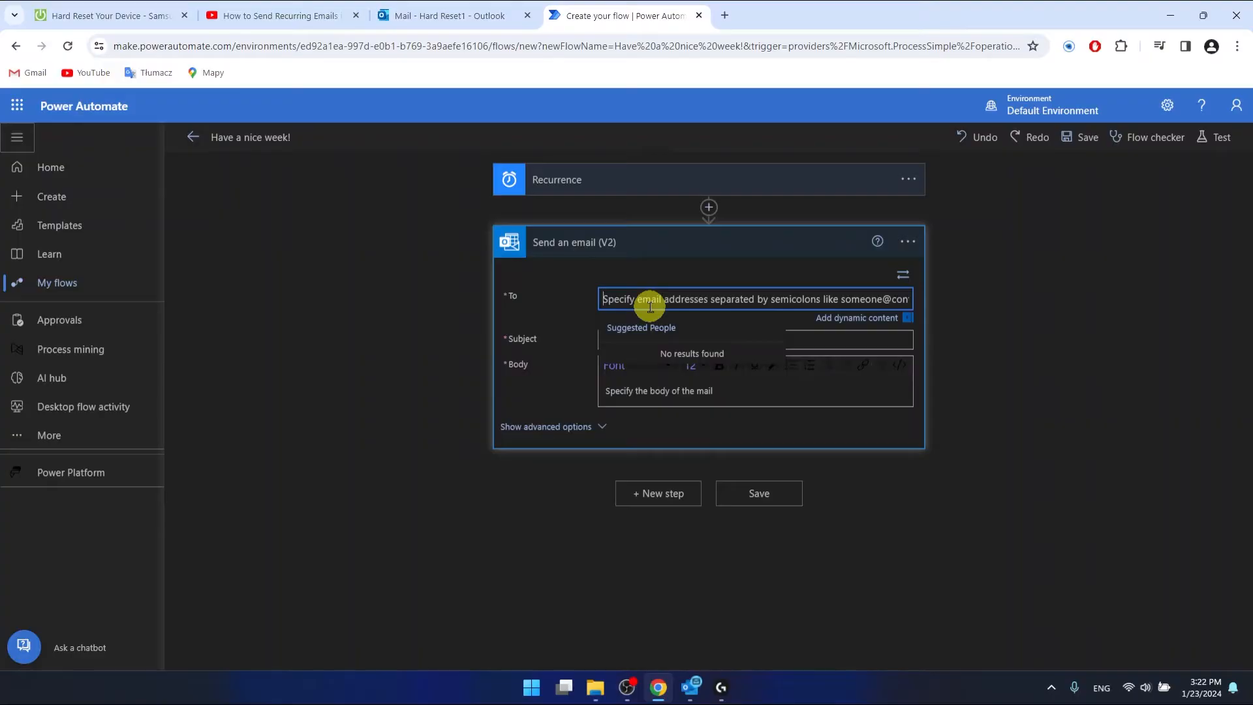
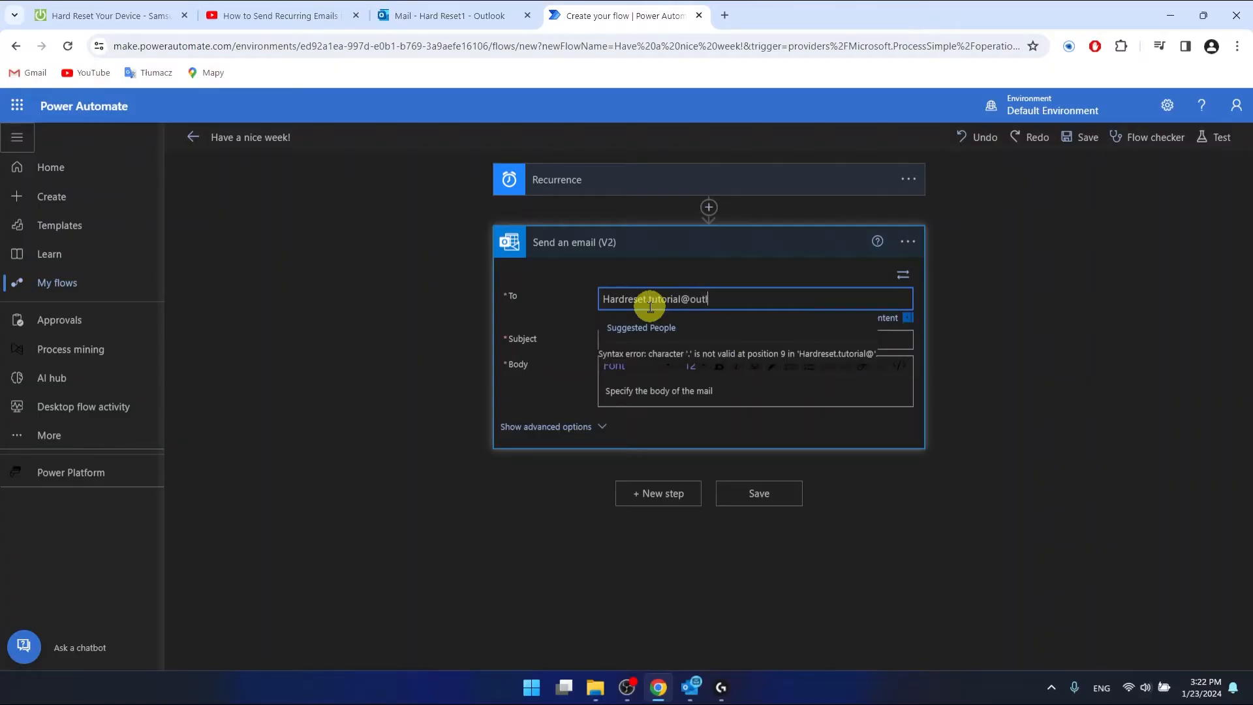
key(Return)
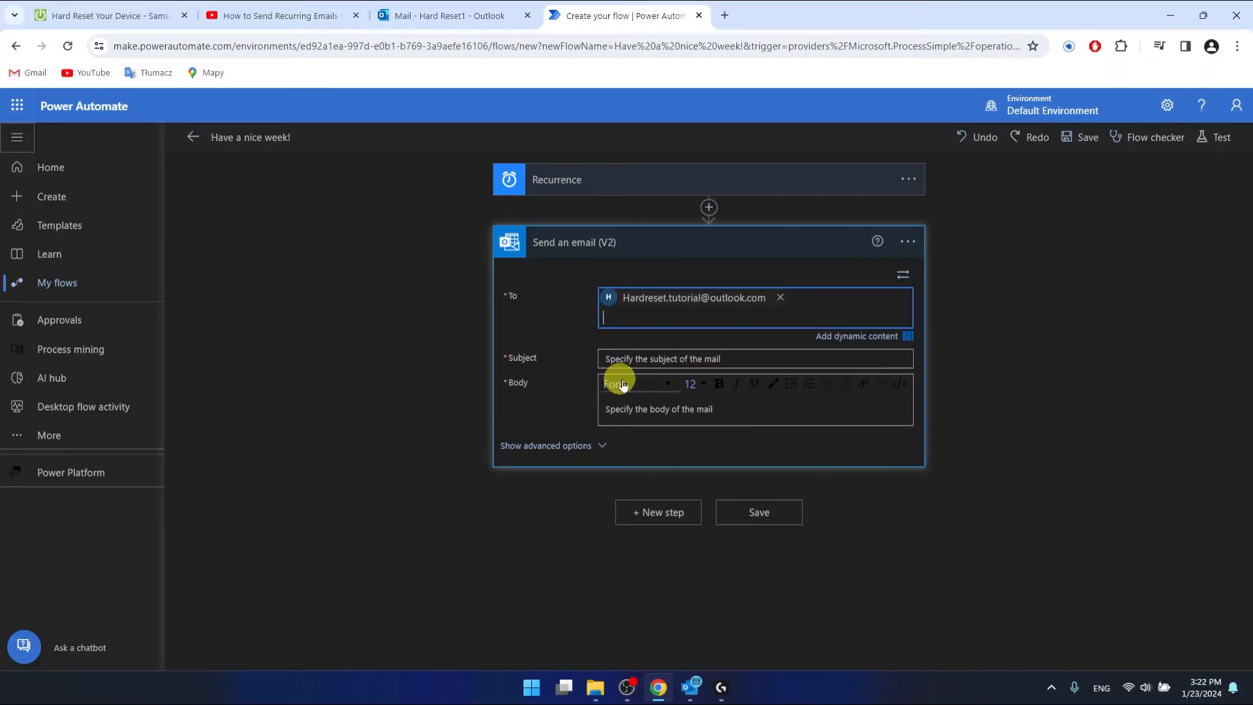
click(638, 358)
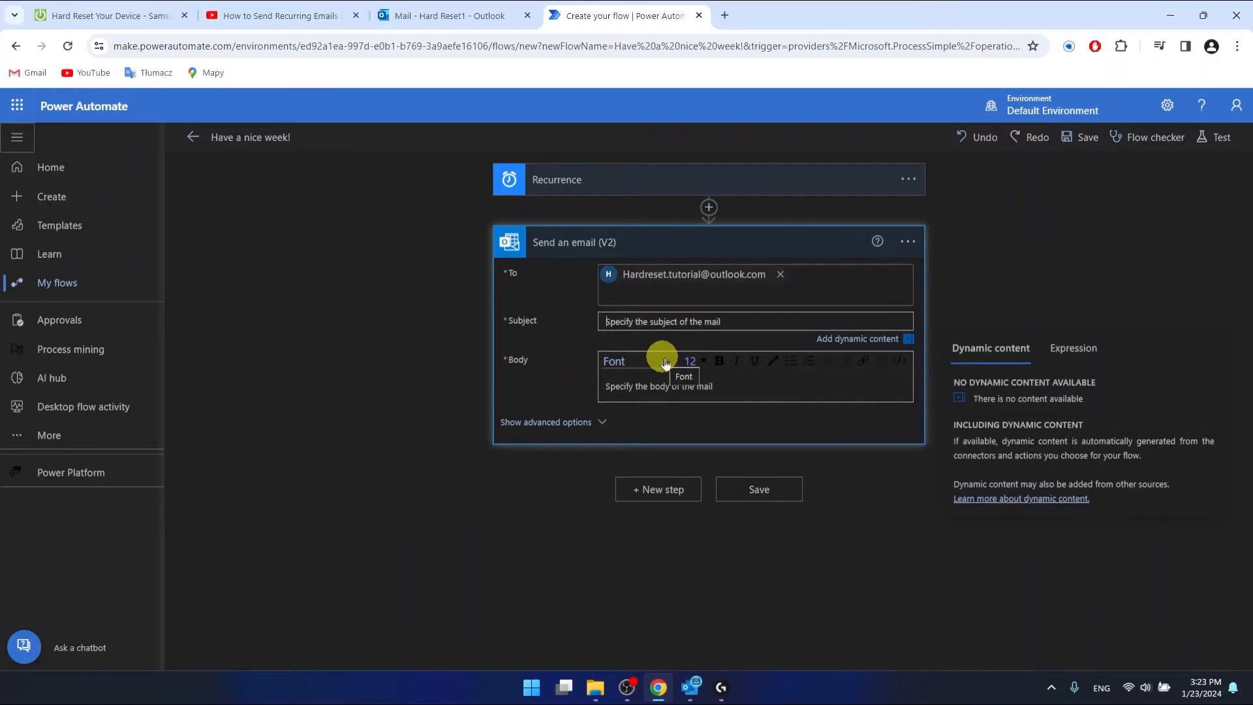
text(Nice)
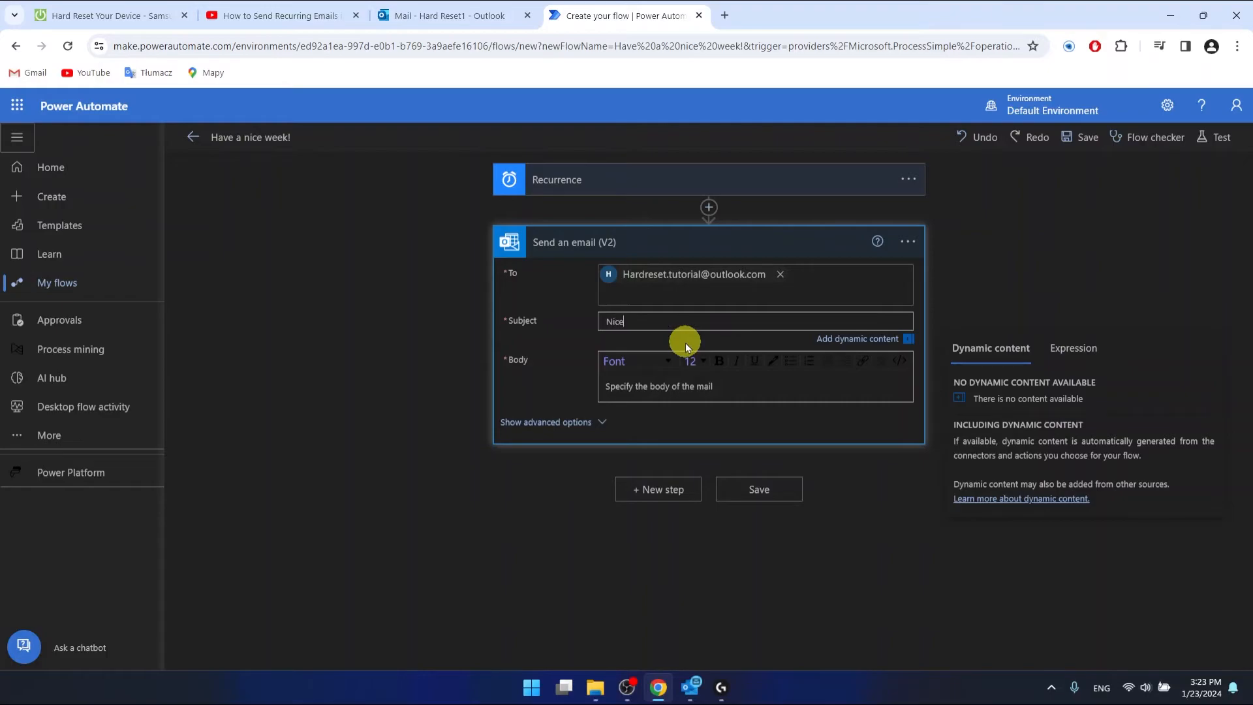
text( week!)
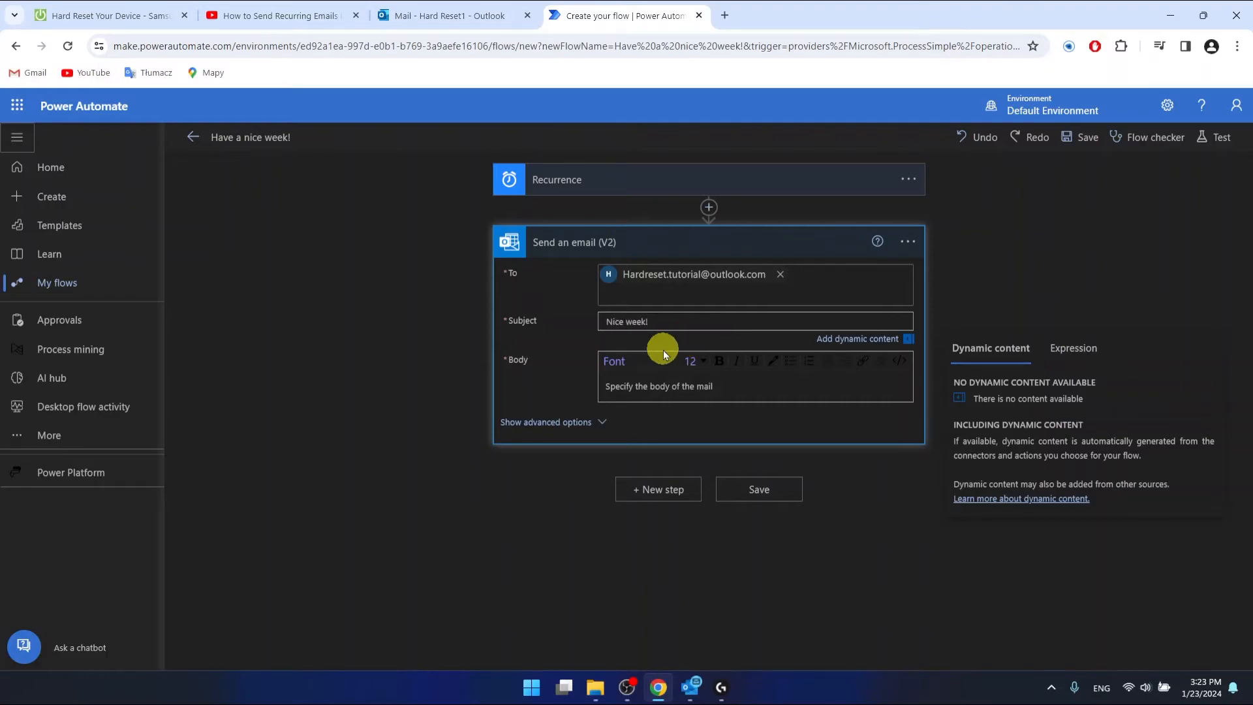
click(670, 388)
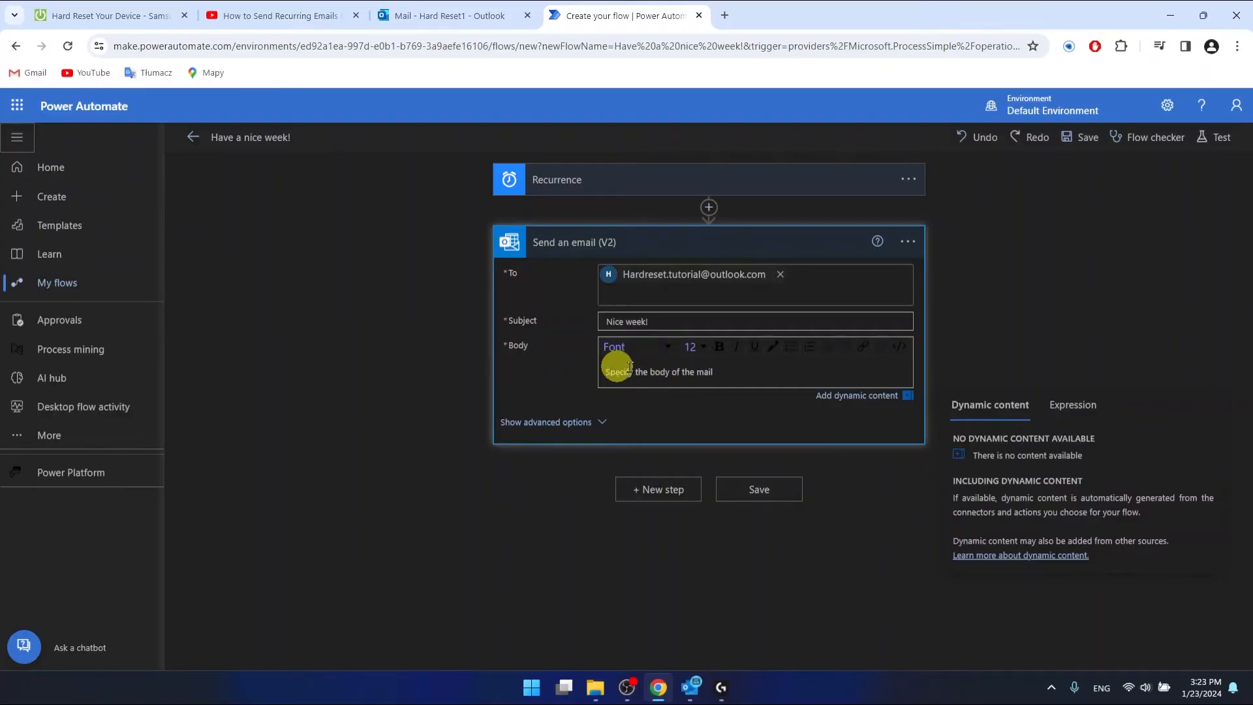
- Type the email body 'I hope you are going to have a nice week!'
click(675, 382)
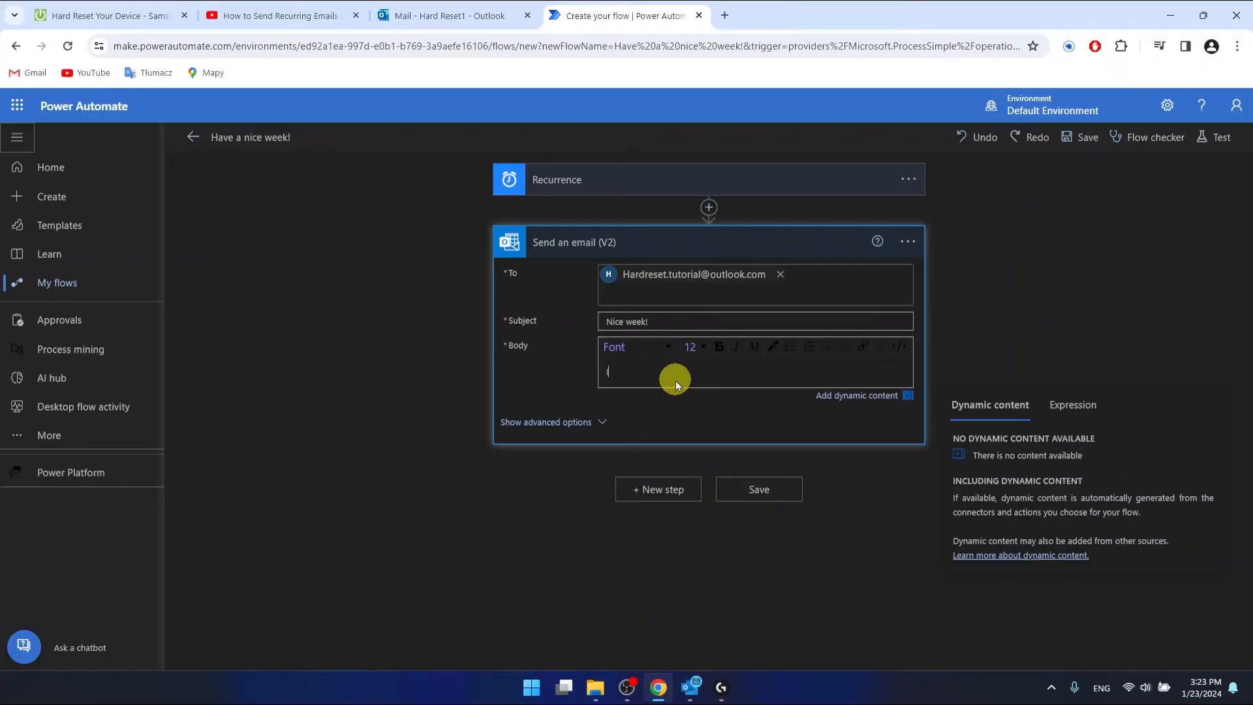
text(I hope you are going to have a nice week!)
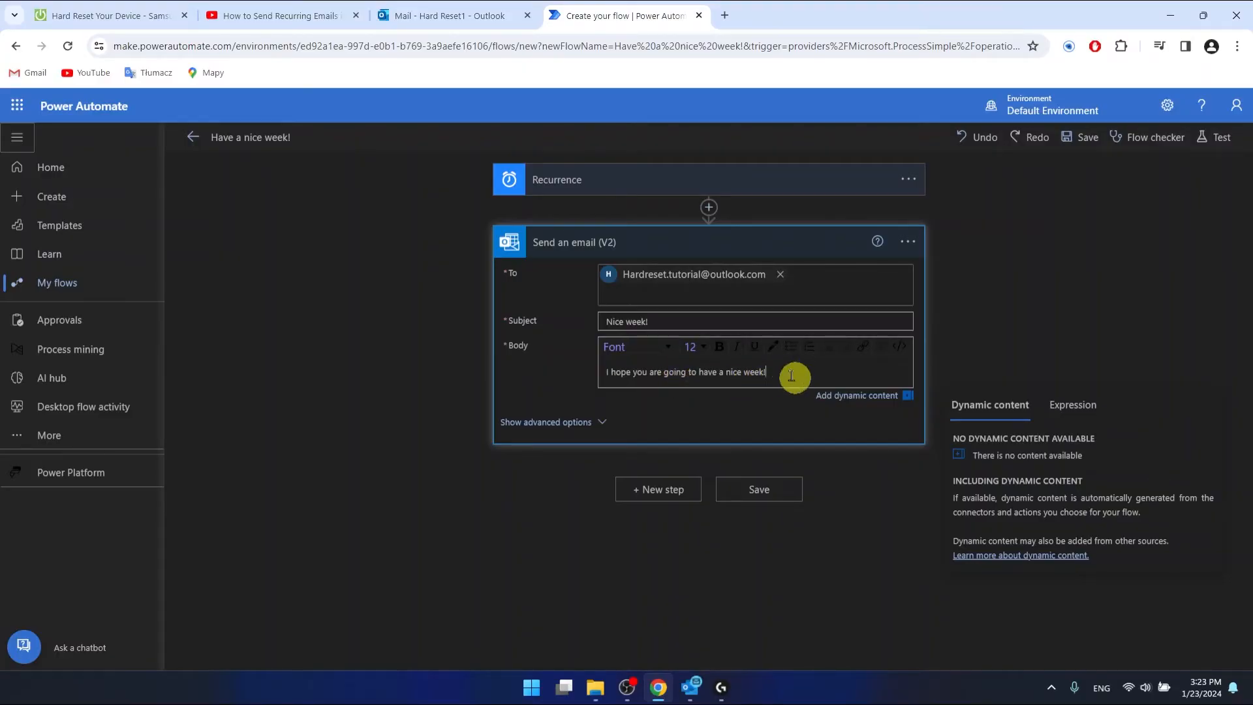
- Format the body text as bold Verdana size 18, then reveal the email's advanced options
drag(783, 372, 603, 369)
click(666, 347)
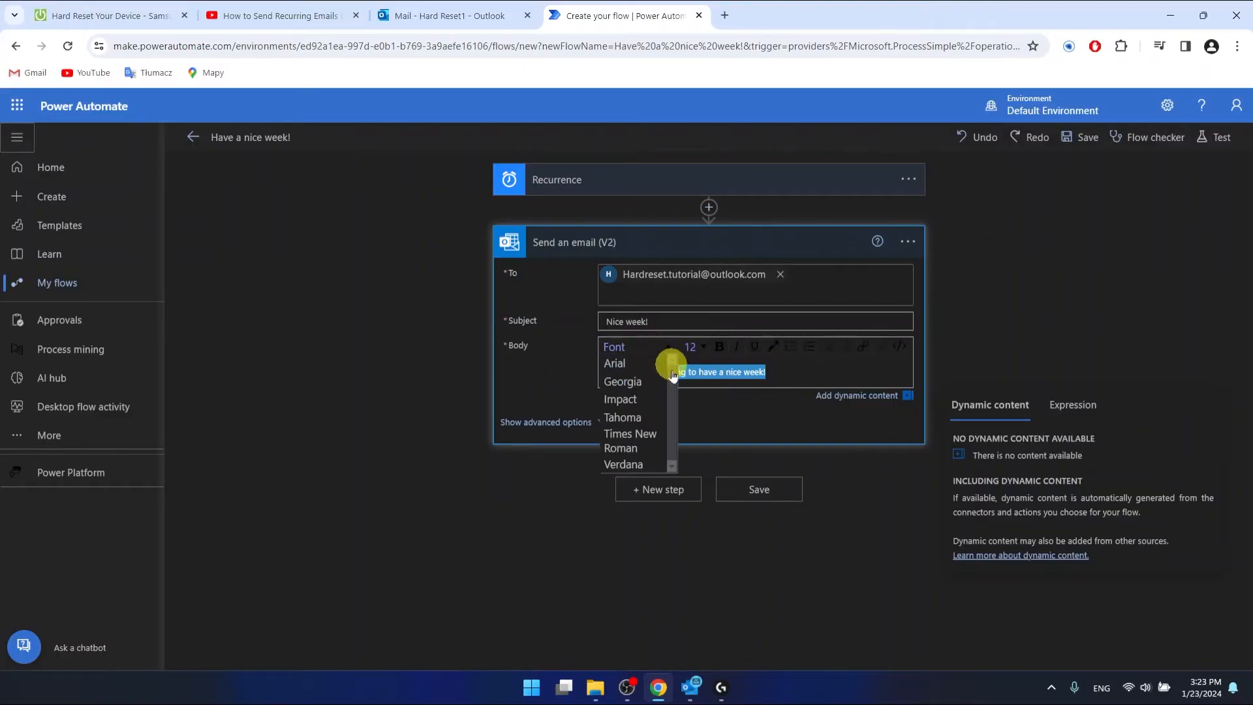
click(626, 464)
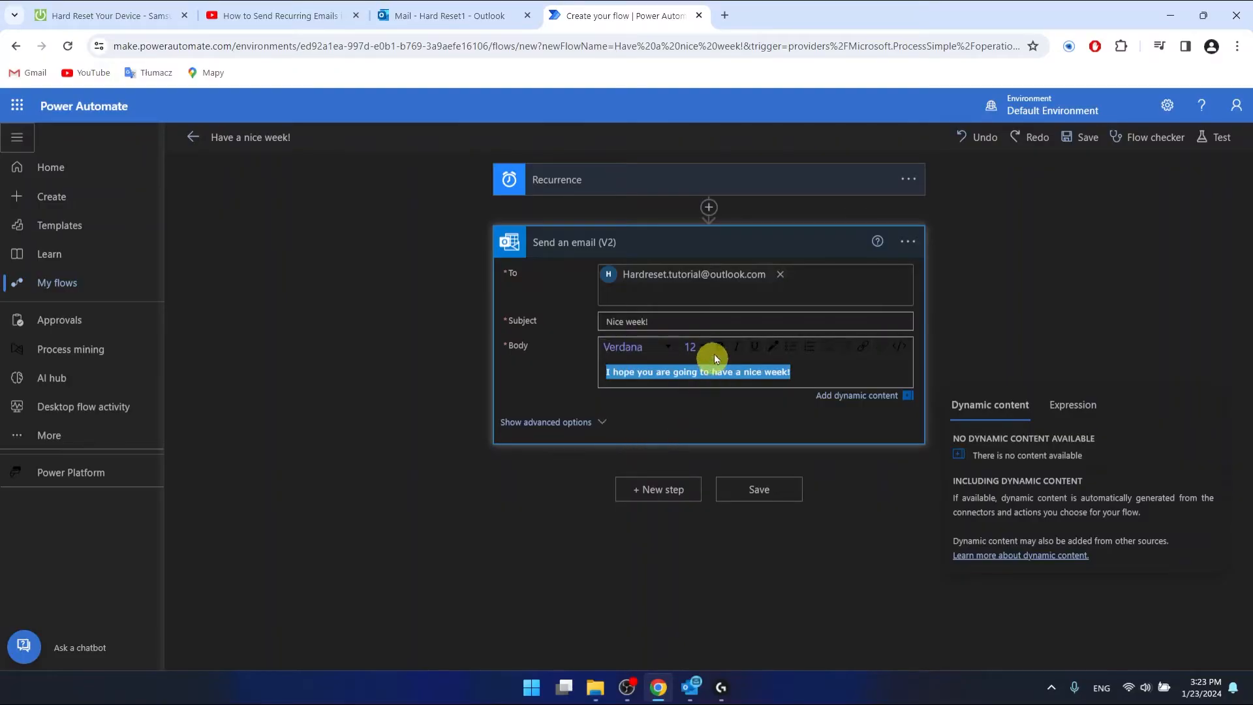
click(697, 347)
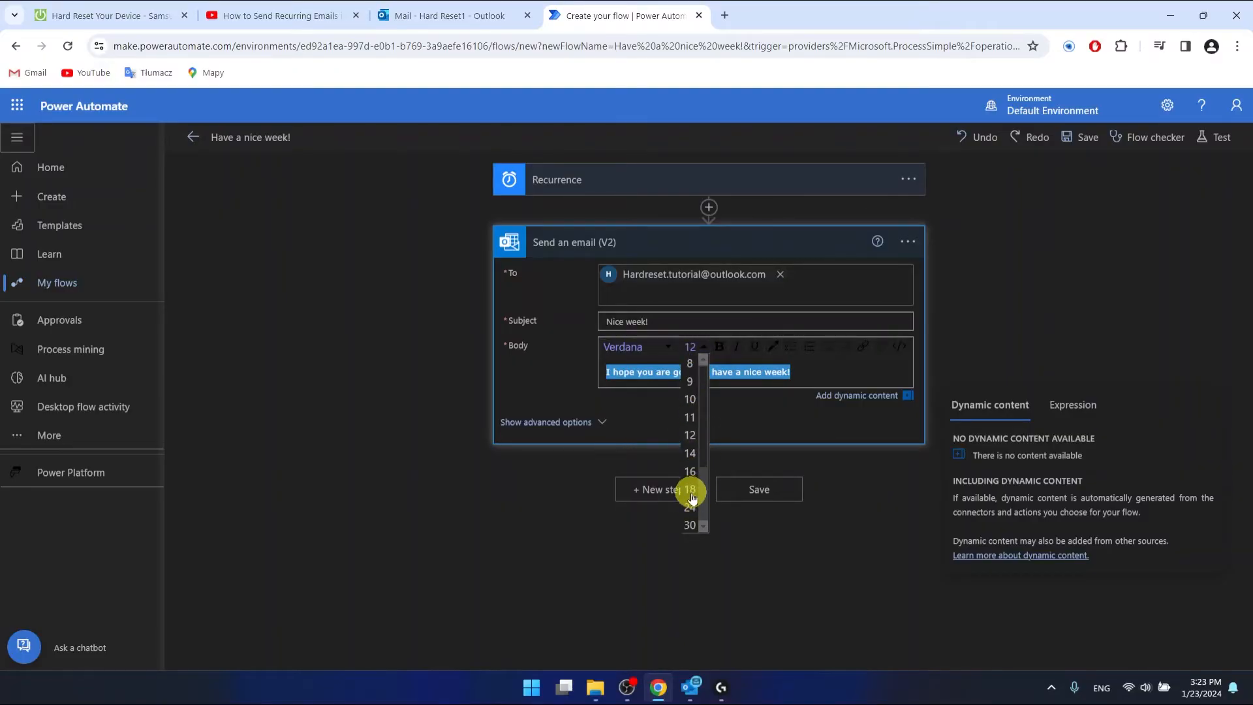
click(690, 490)
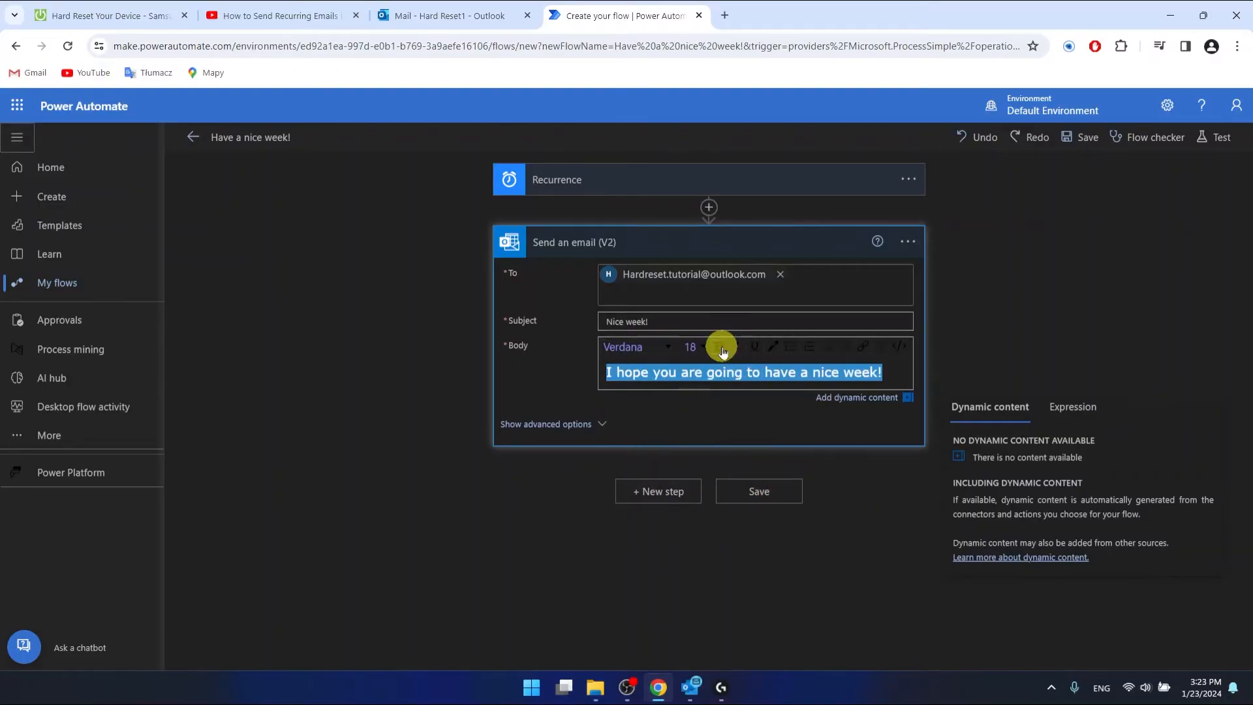
click(719, 347)
click(750, 396)
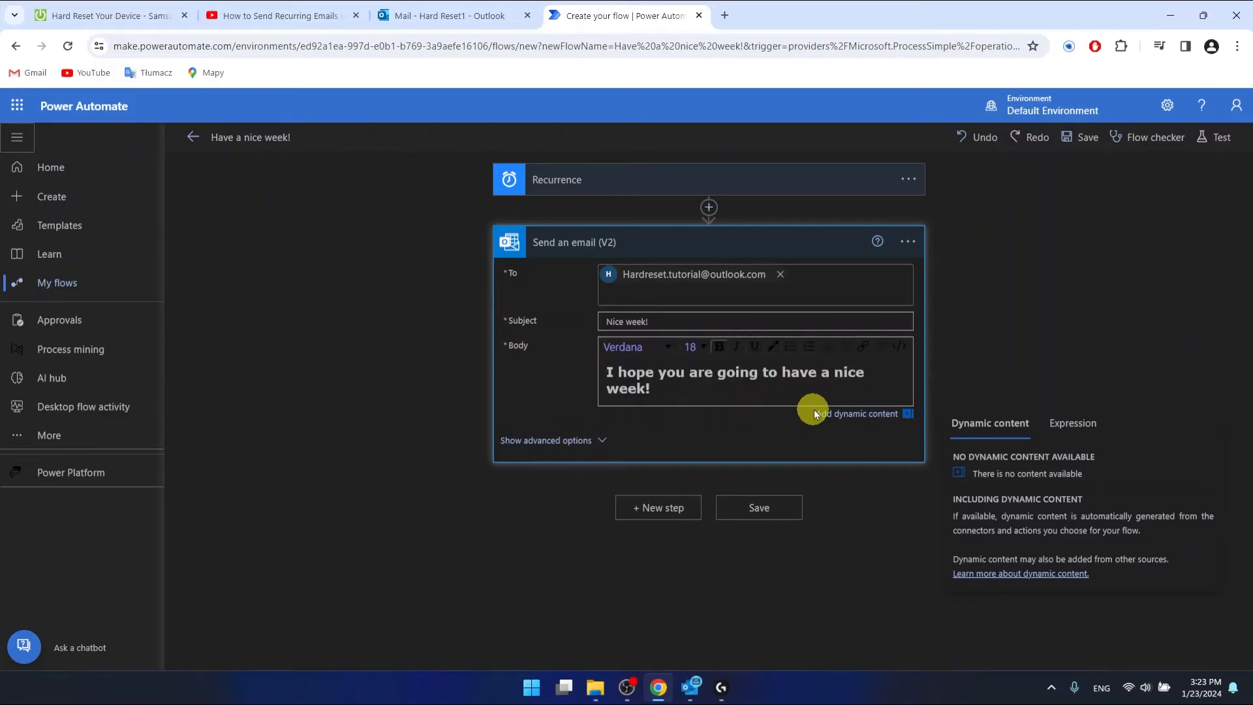
click(587, 442)
scroll(672, 468, down, 2)
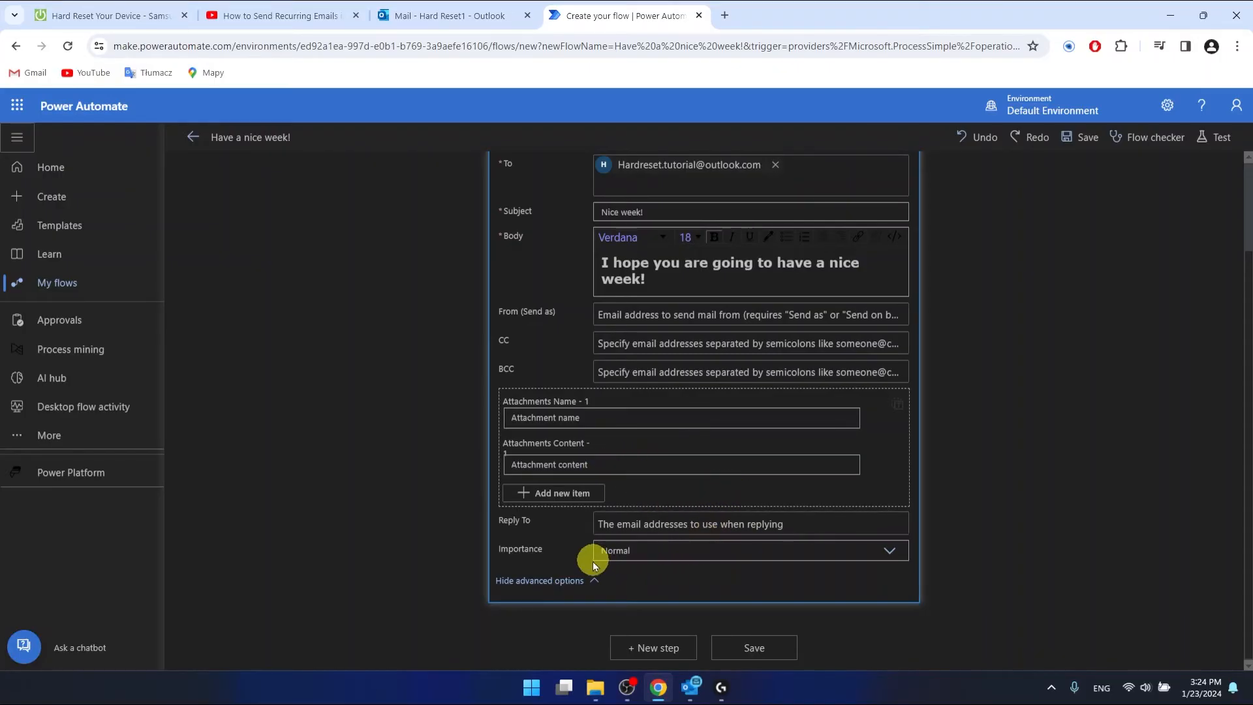
- Collapse the advanced options of the Send an email (V2) action
click(564, 581)
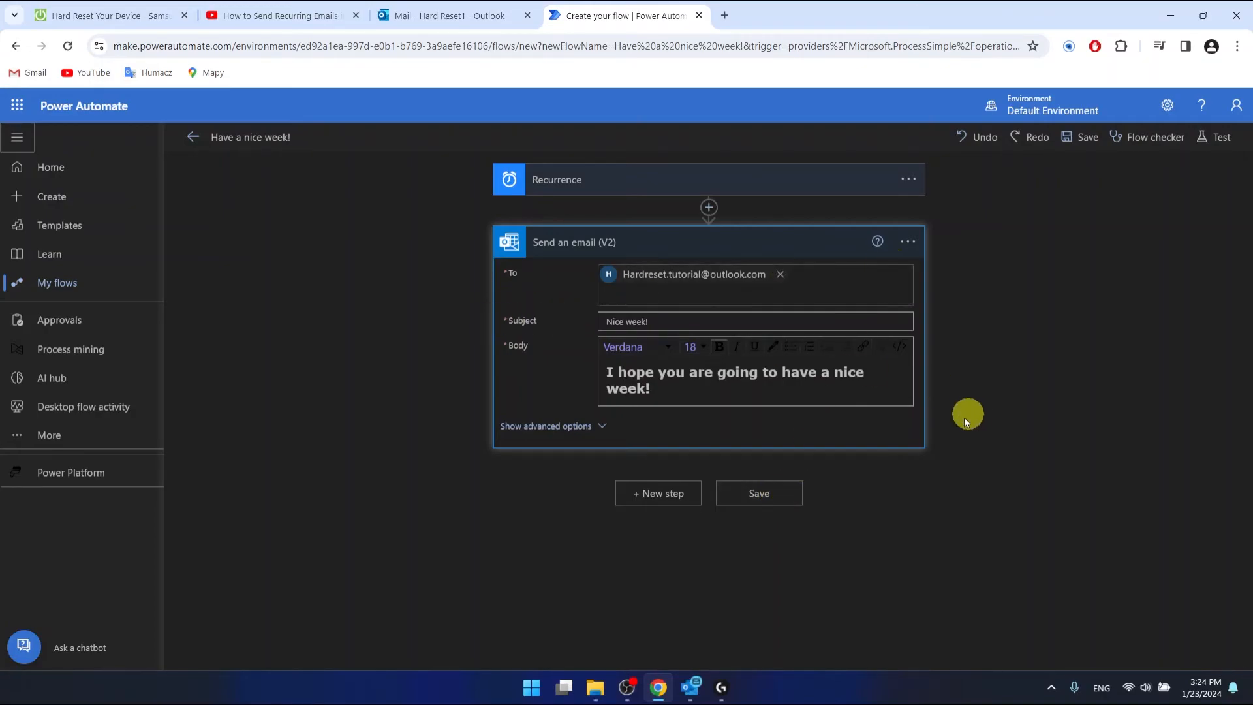
- Save the 'Have a nice week!' flow and check the ready-to-go and test recommendation messages
click(772, 493)
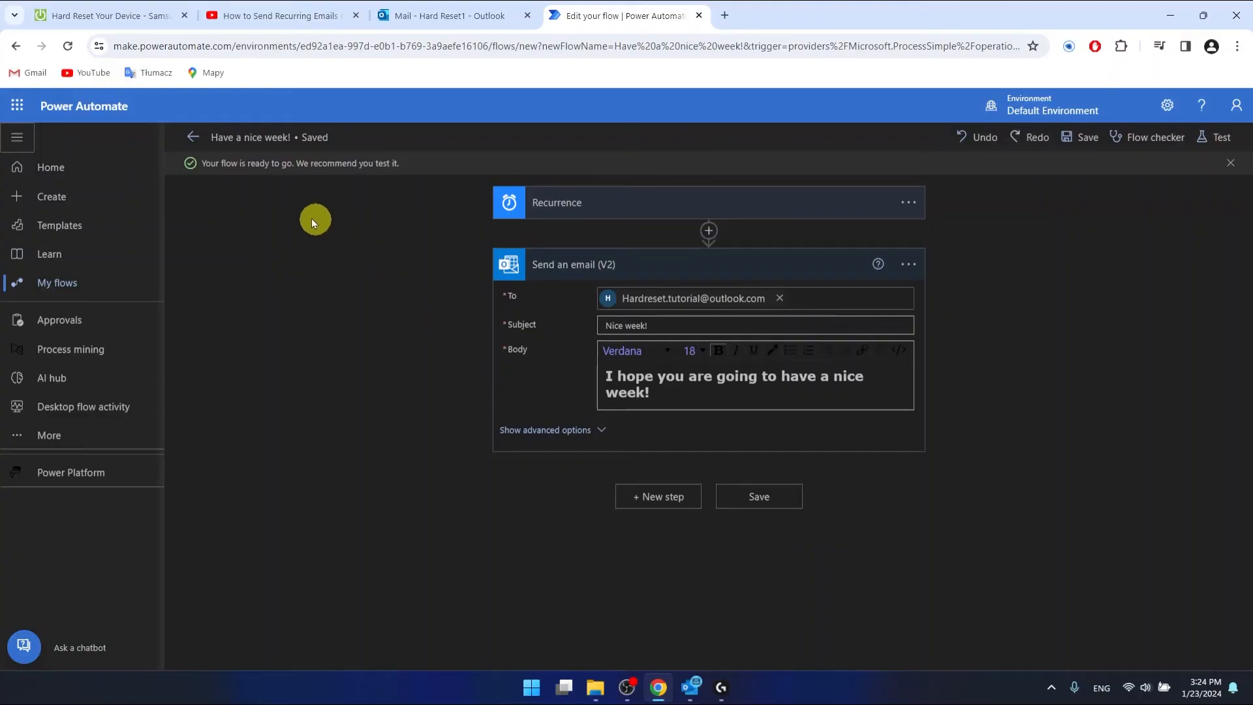
drag(202, 163, 380, 163)
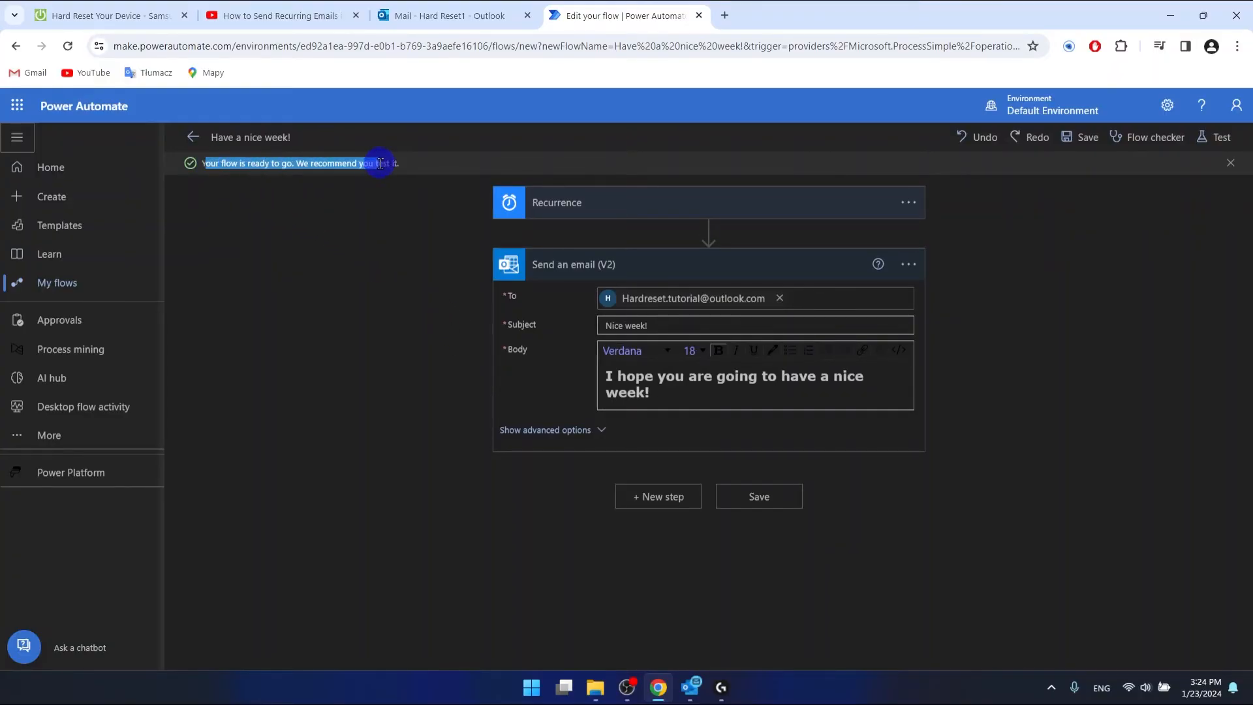
click(406, 273)
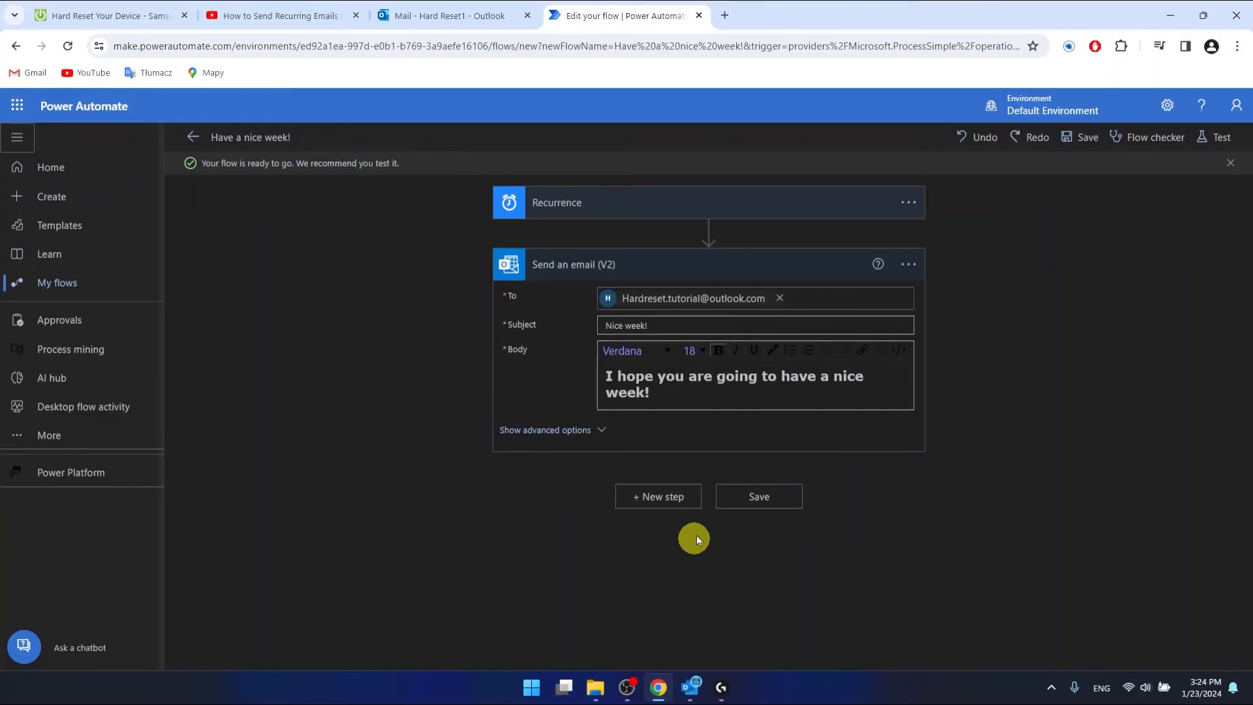
click(778, 498)
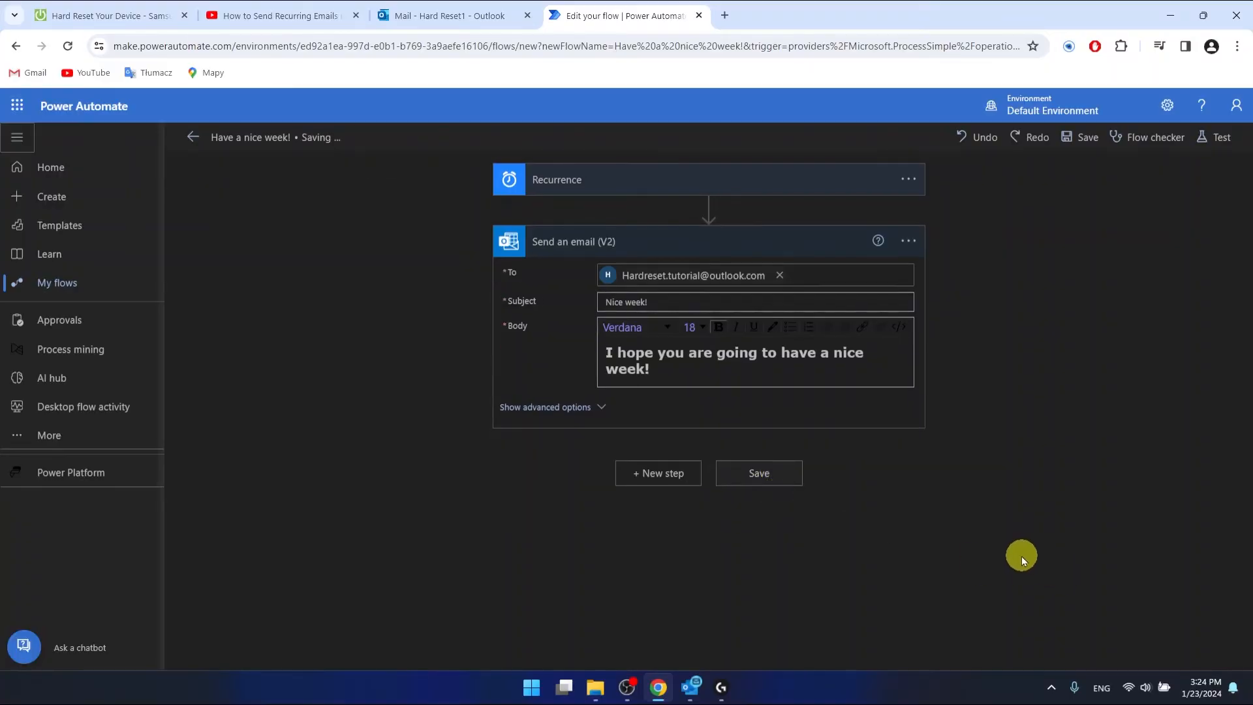
click(421, 260)
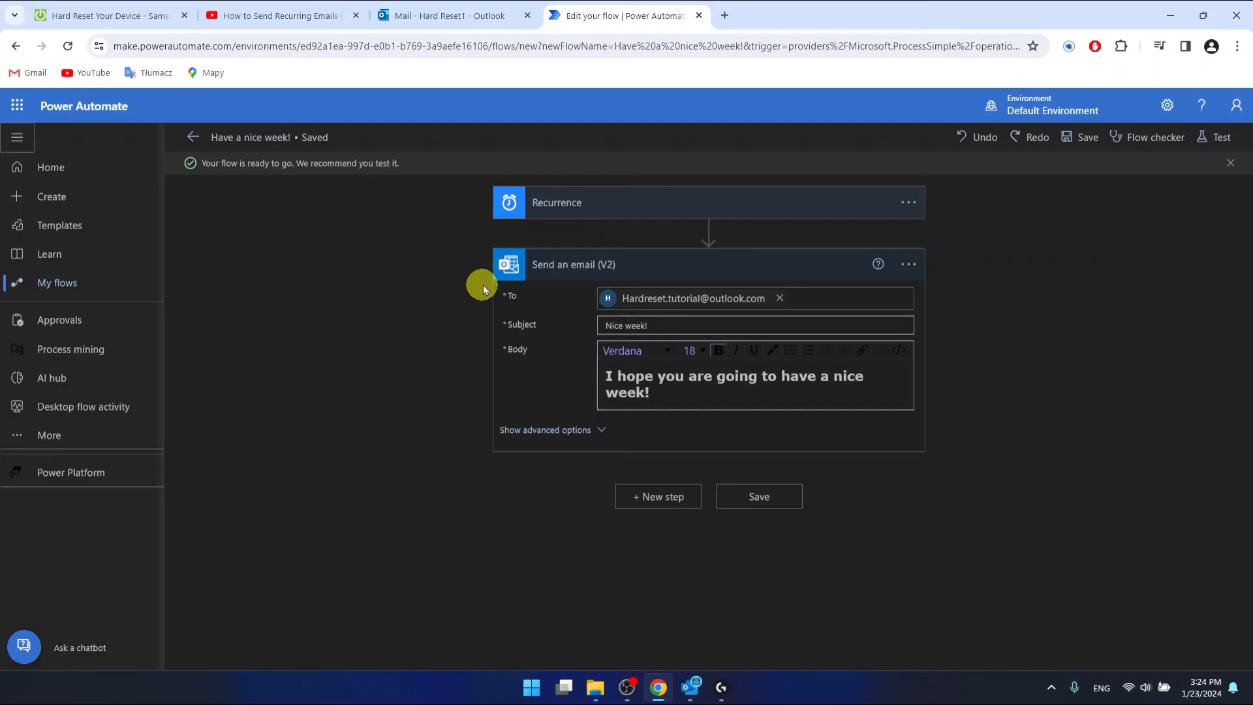
drag(296, 162, 425, 171)
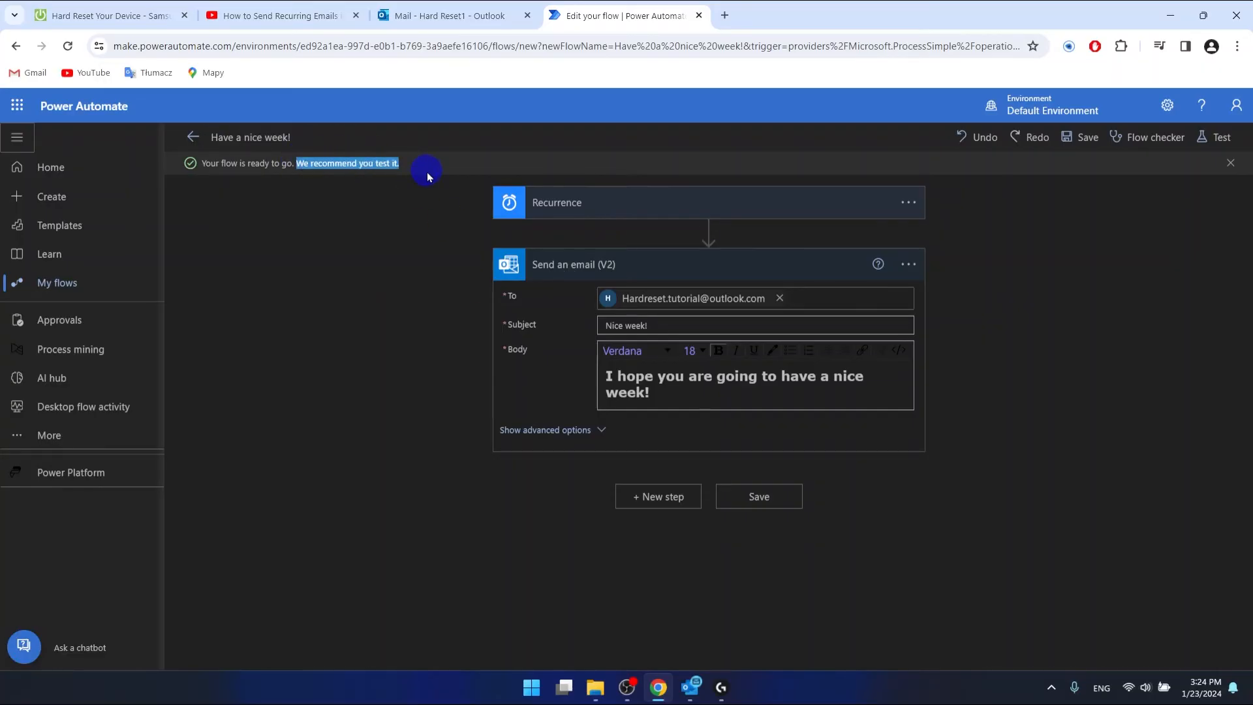
click(396, 204)
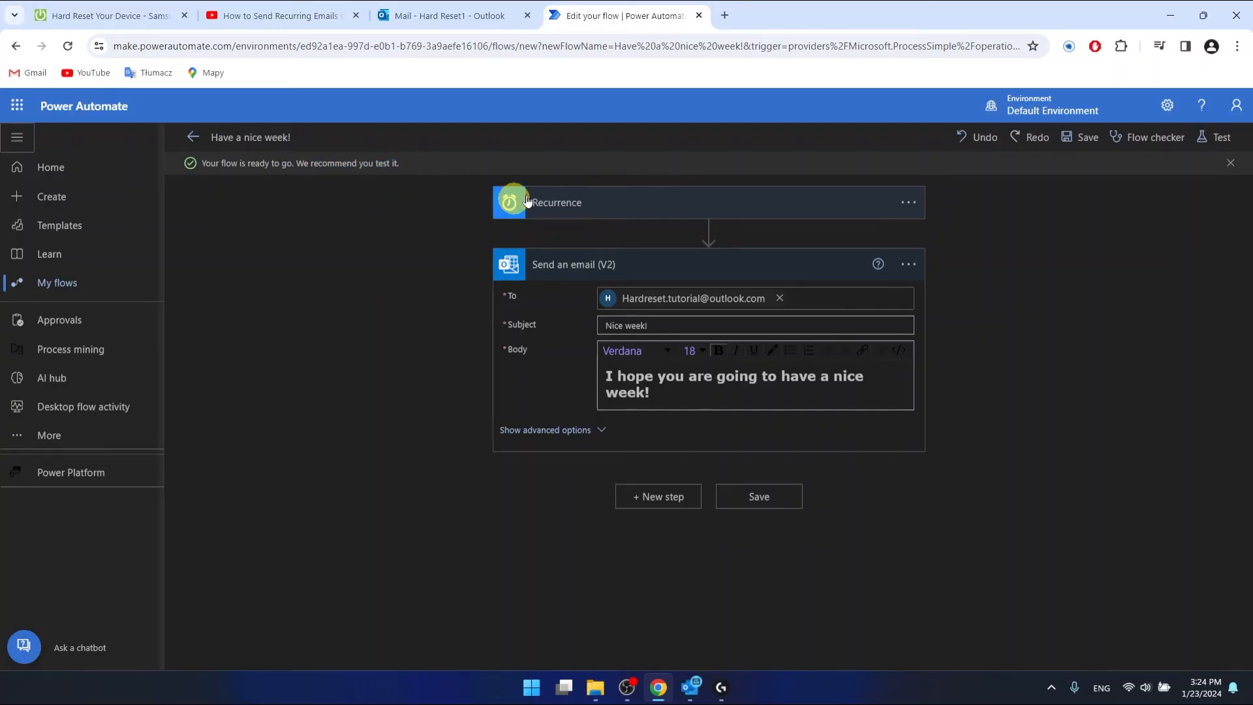
- Start a manual test of the flow and run it
click(1209, 136)
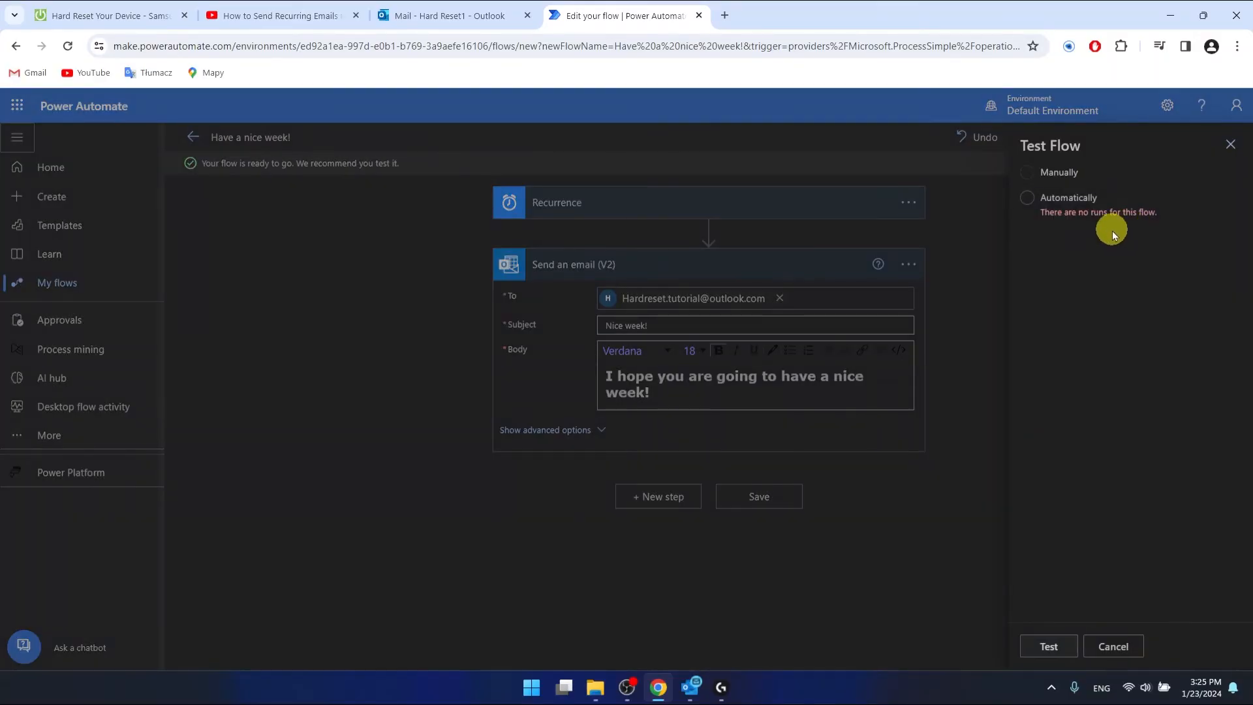
click(1036, 177)
click(1028, 172)
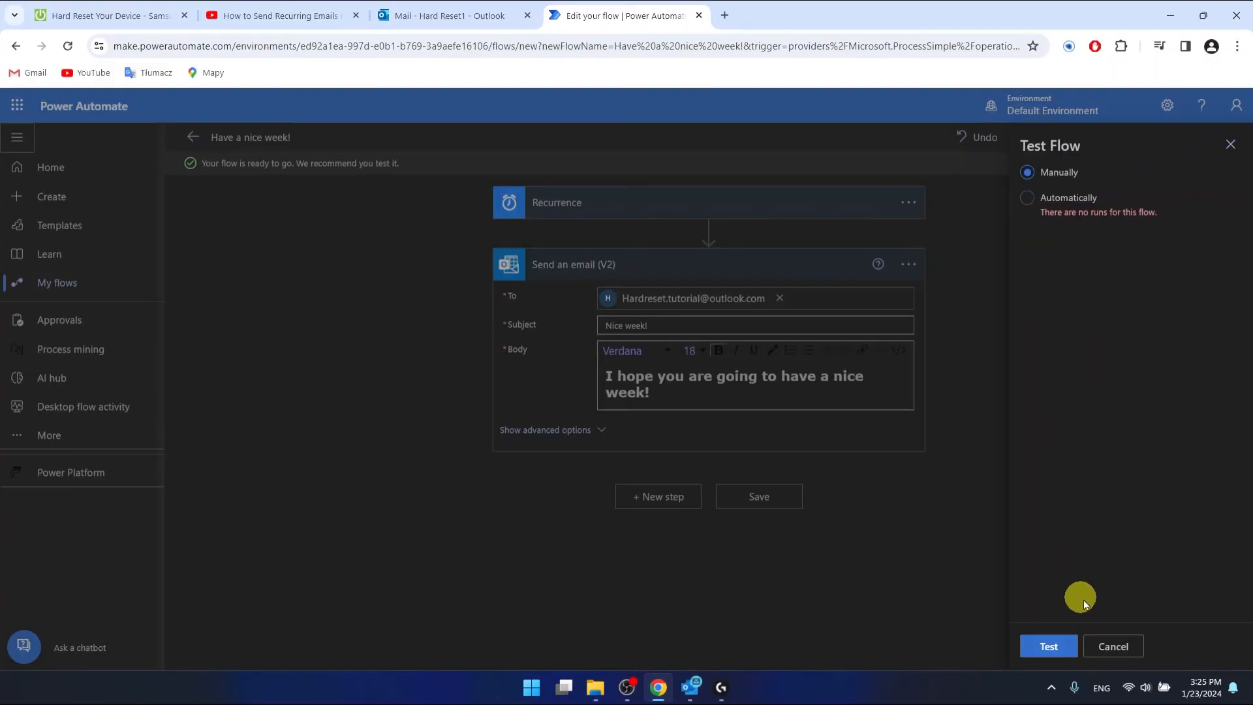
click(1049, 646)
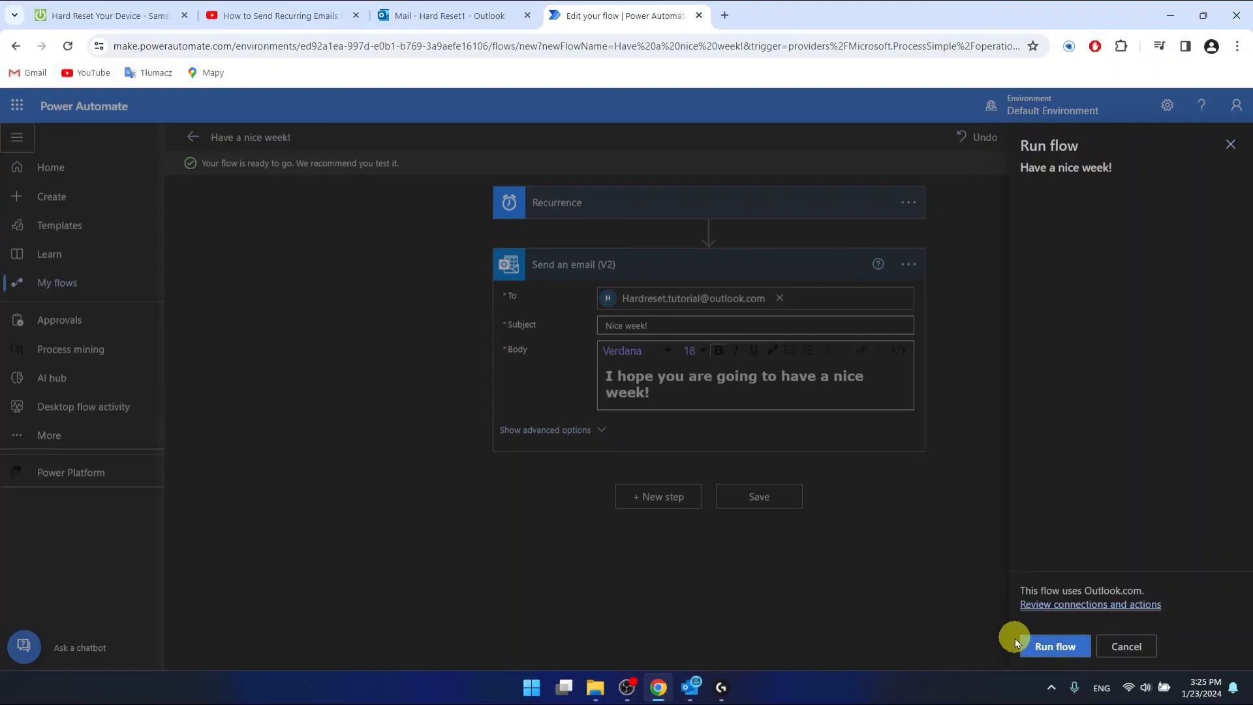
click(1056, 650)
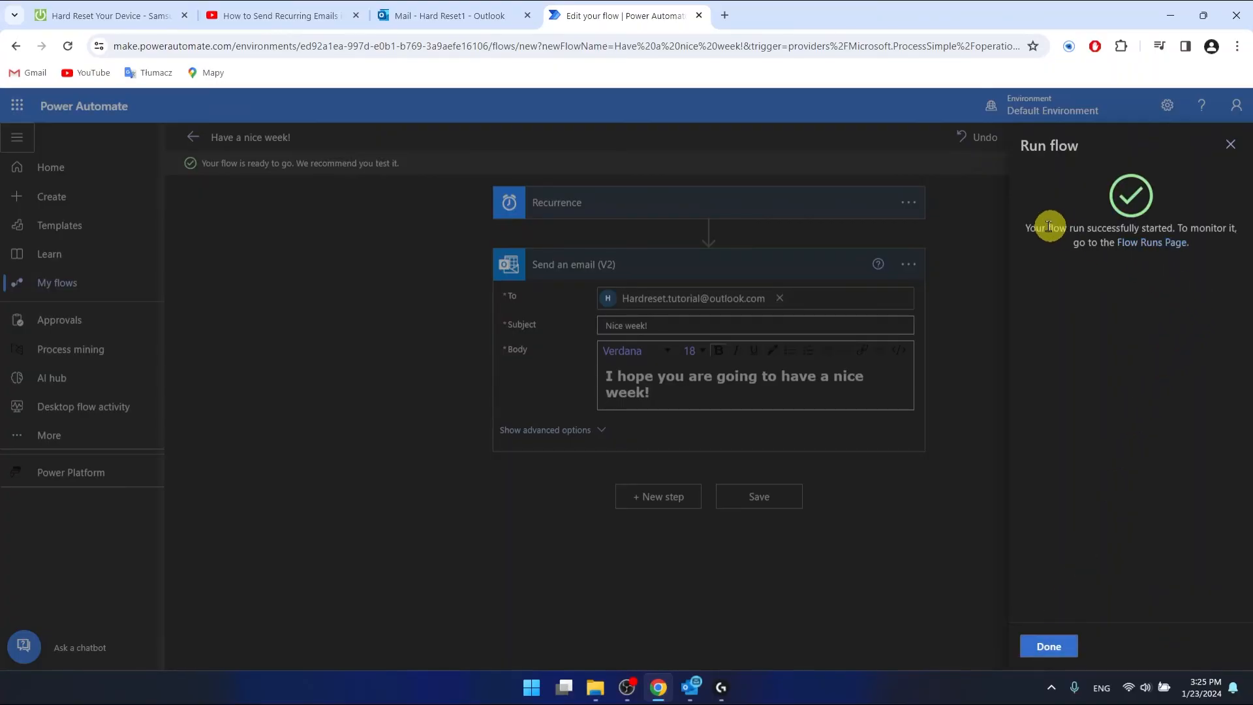
- Review the run-started success message and monitoring advice, then close it with Done
drag(1030, 227, 1190, 313)
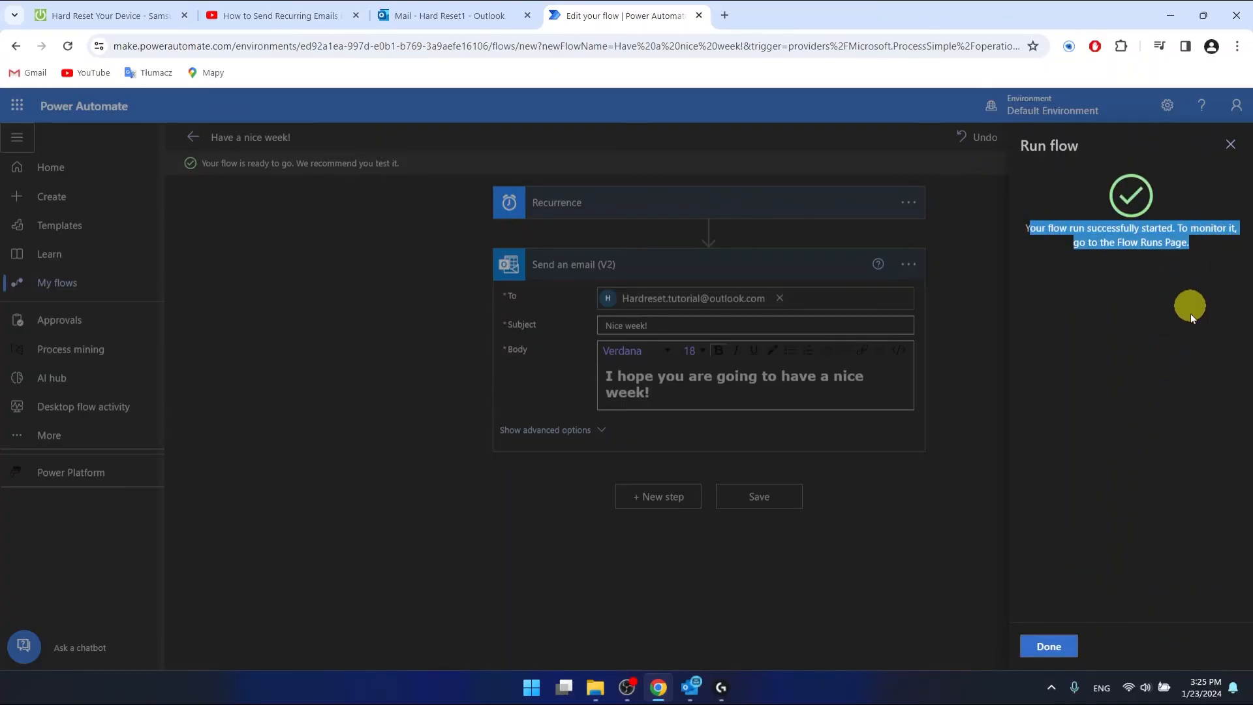
click(1191, 313)
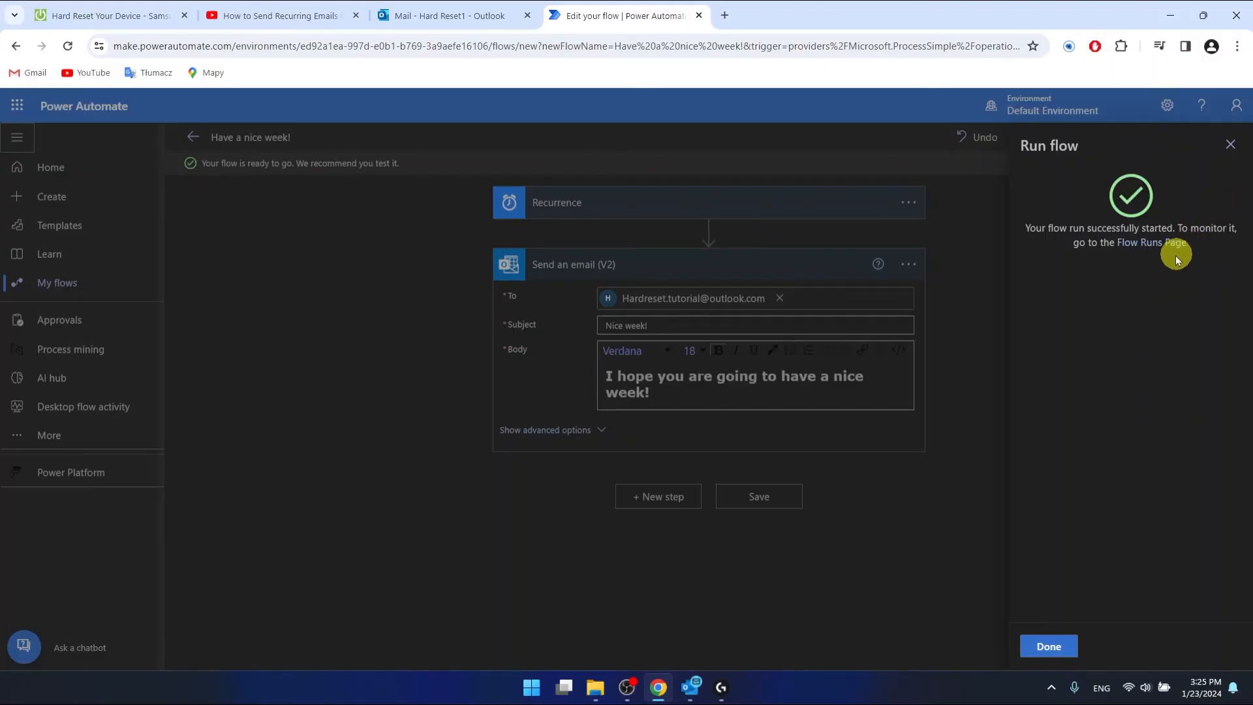
drag(1188, 228, 1222, 232)
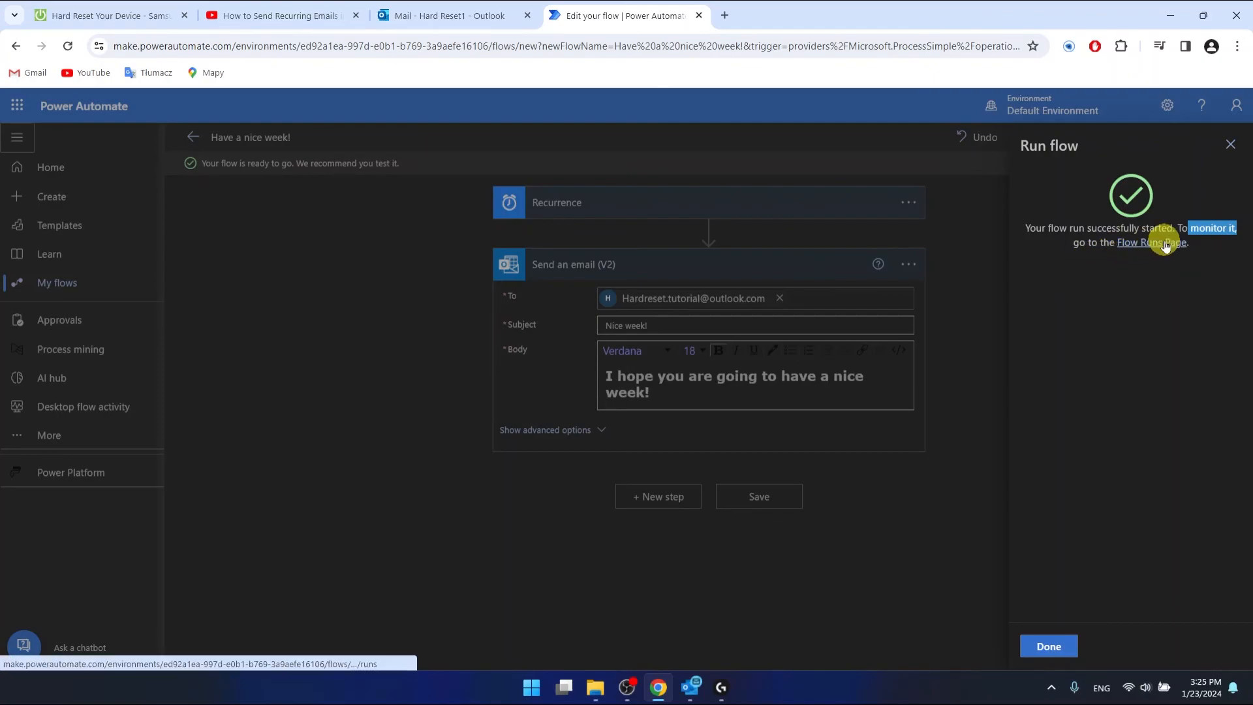
click(1065, 653)
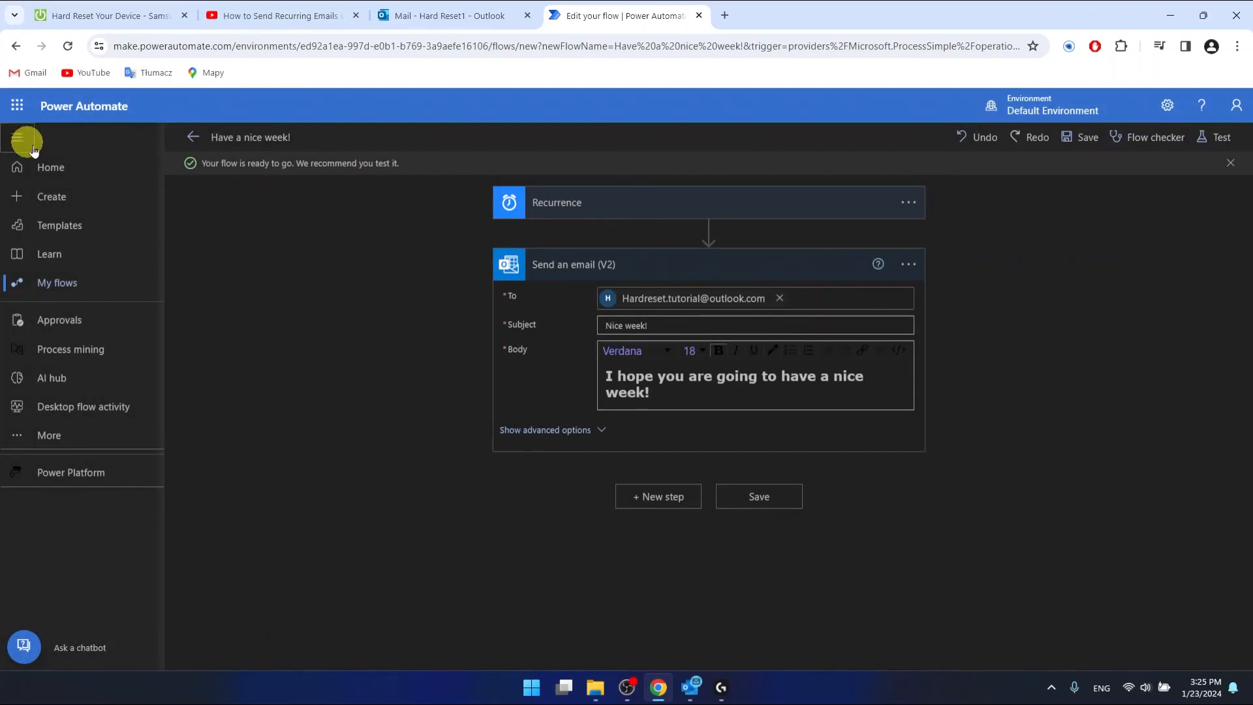
- Go to Home and open My flows to see 'Have a nice week!' listed as scheduled
click(67, 168)
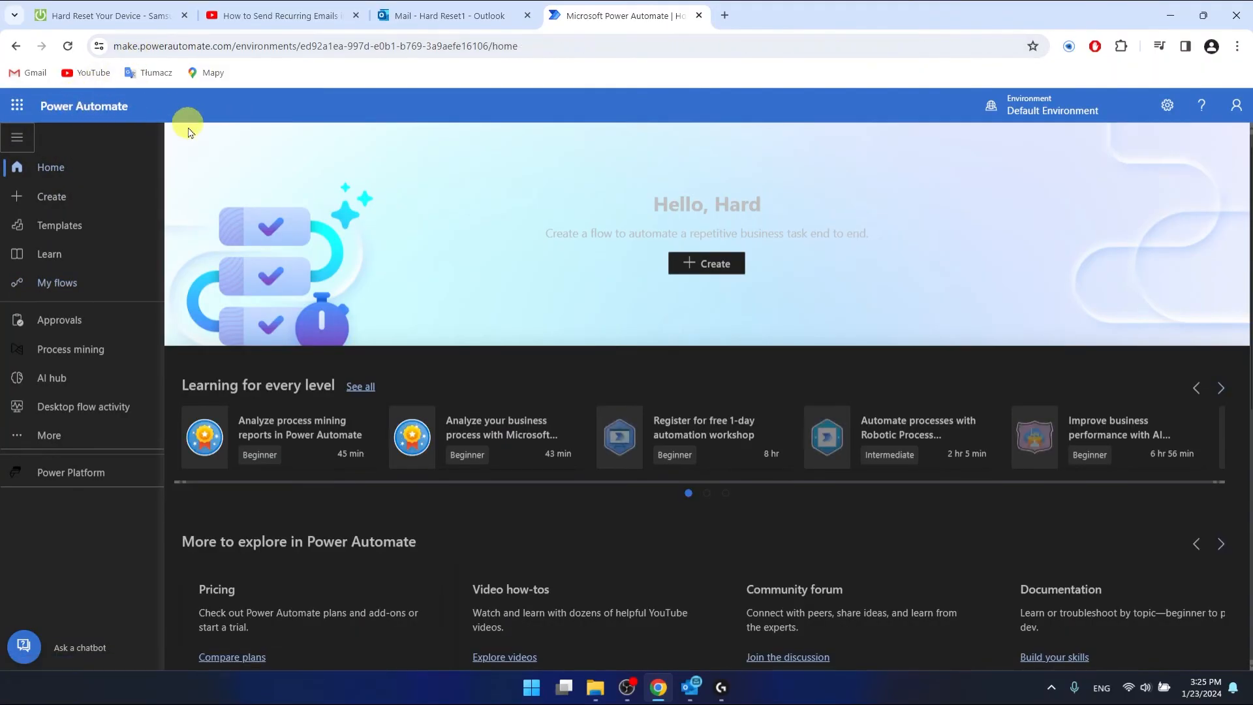
click(62, 285)
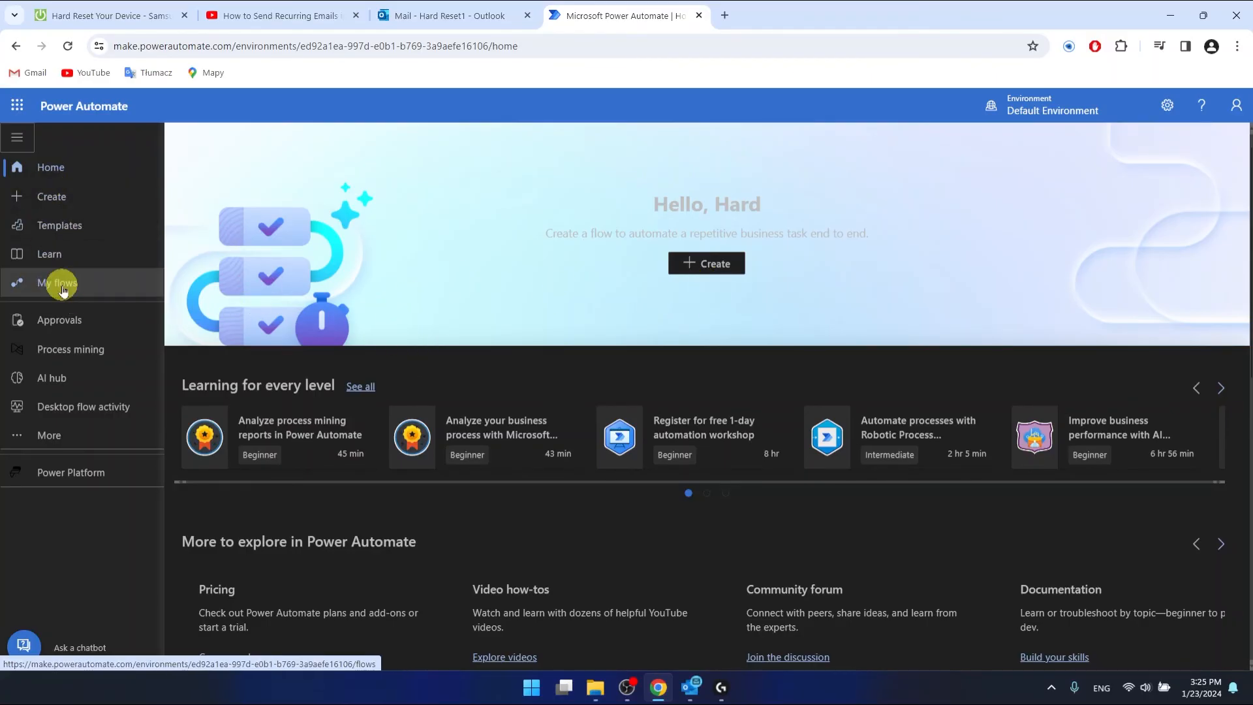